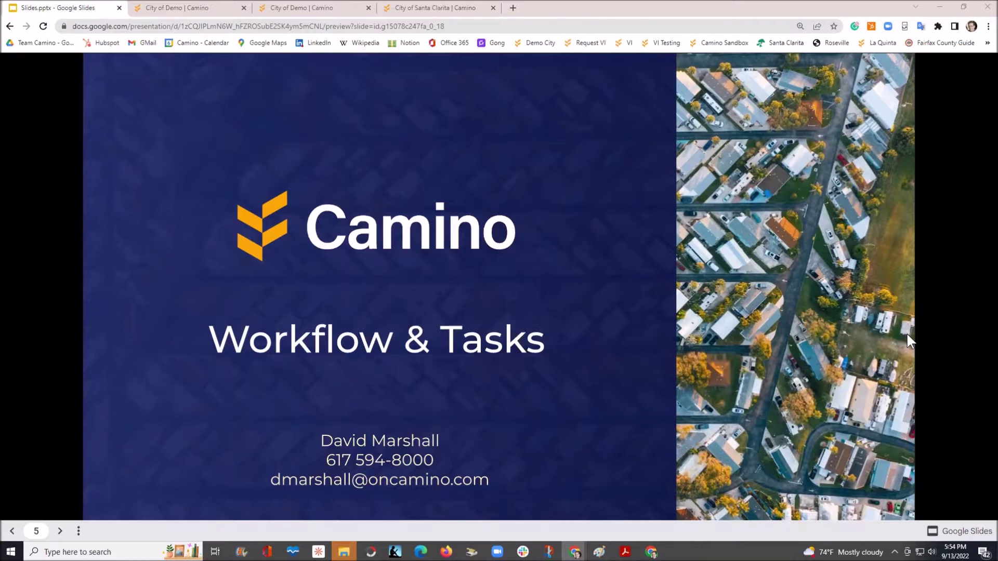
# Step: List the Guest House submission's possible next statuses, then bring up the Workflows list
pyautogui.click(305, 8)
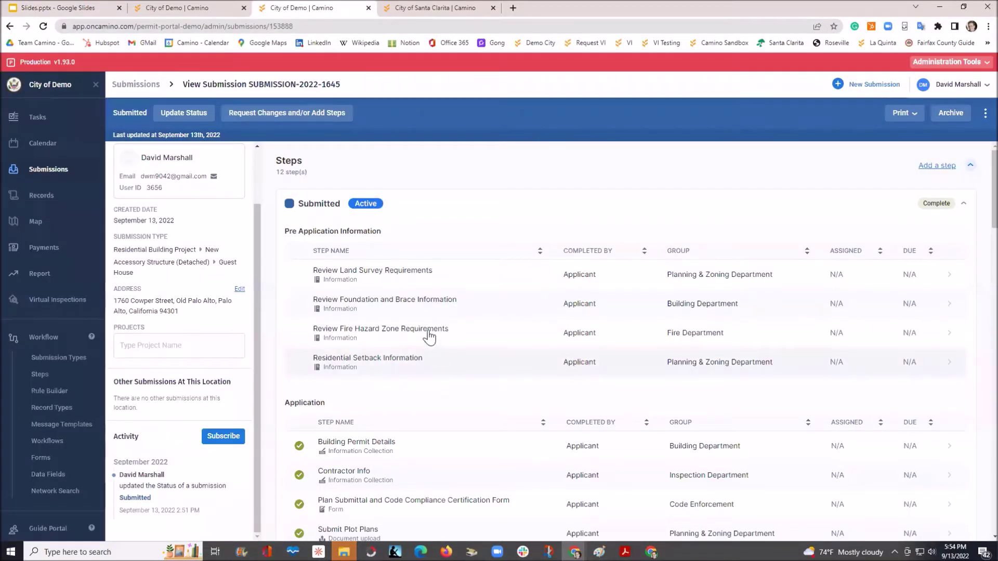
pyautogui.scroll(-4, 430, 337)
pyautogui.scroll(-4, 430, 336)
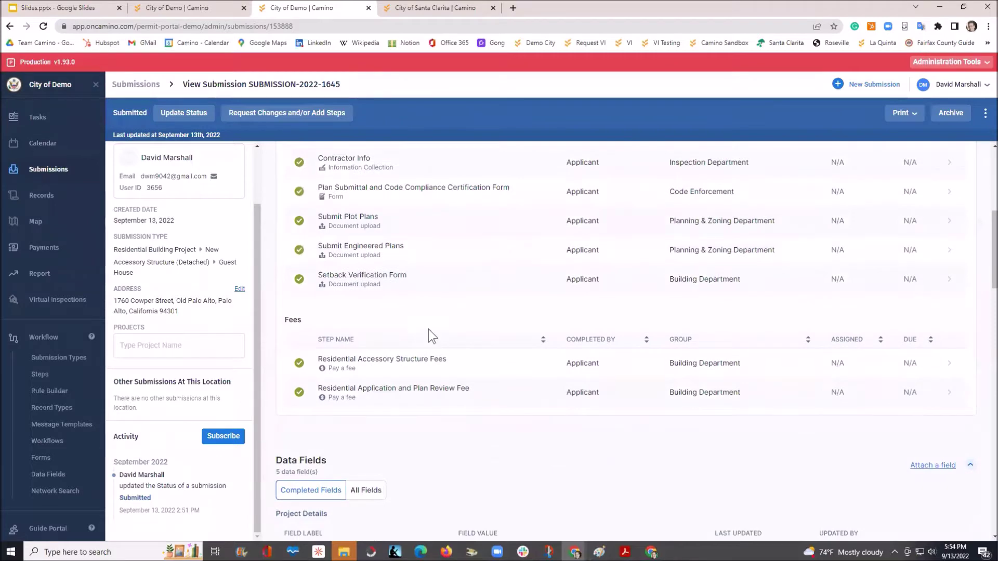
pyautogui.scroll(-1, 430, 337)
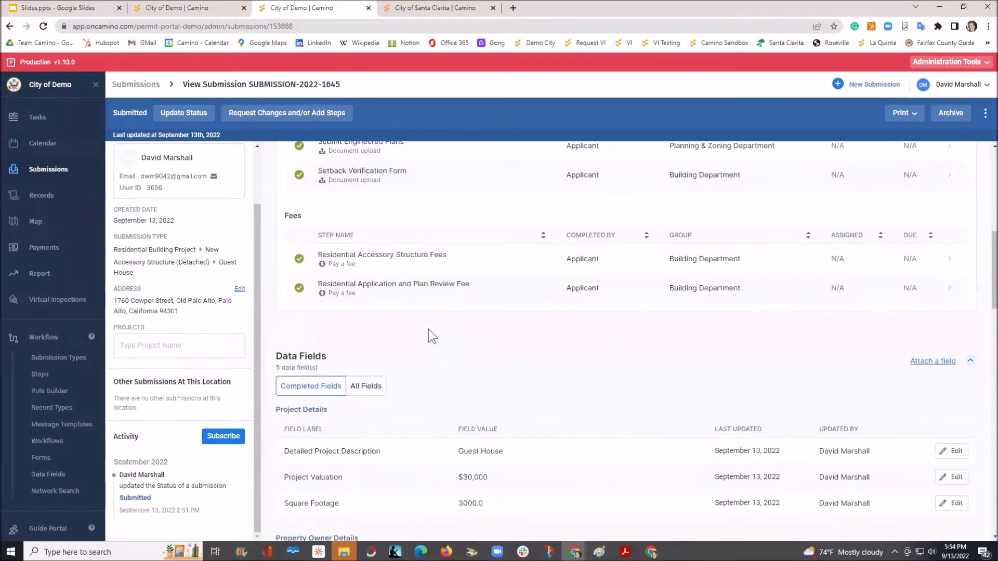
pyautogui.click(179, 114)
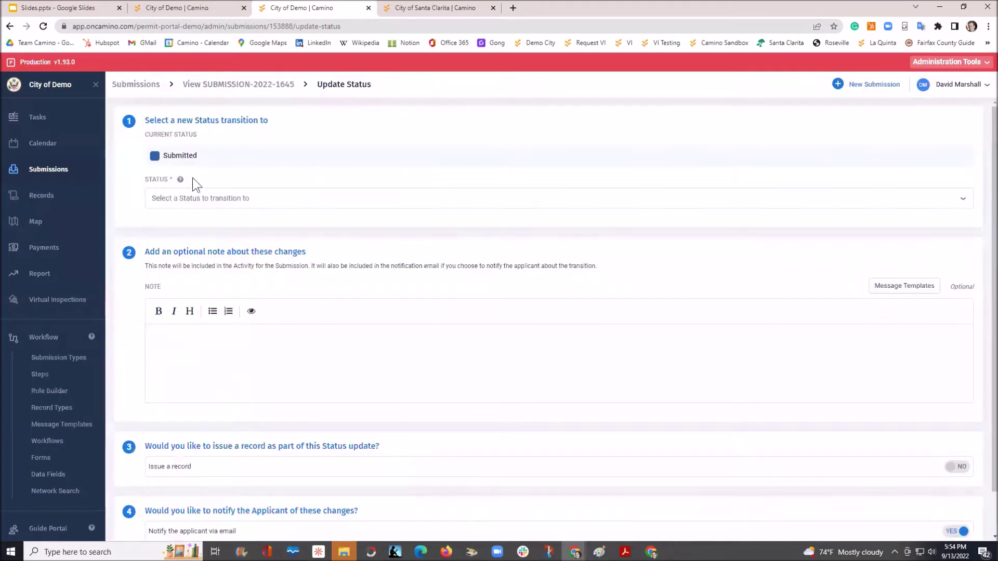
pyautogui.click(218, 206)
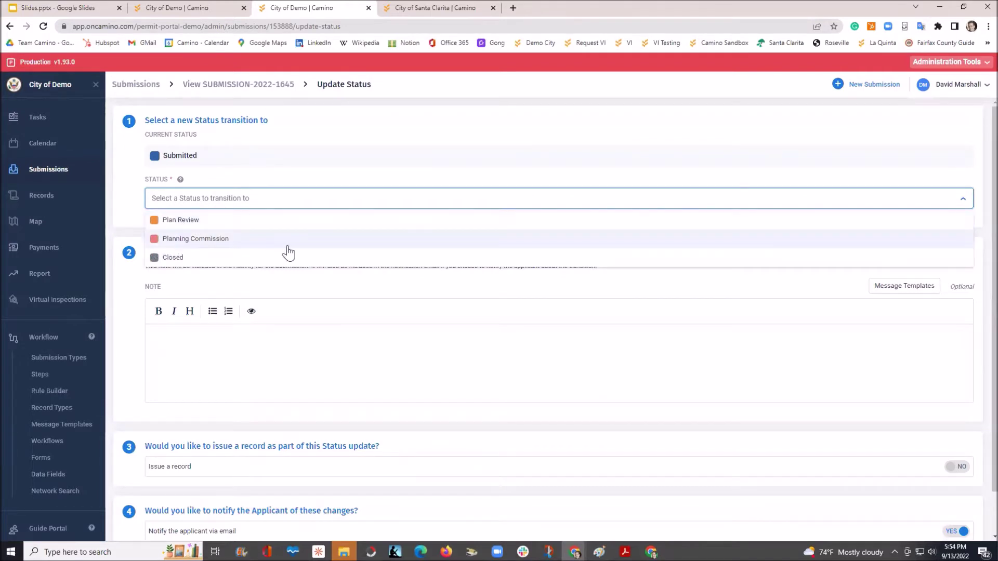
pyautogui.click(179, 265)
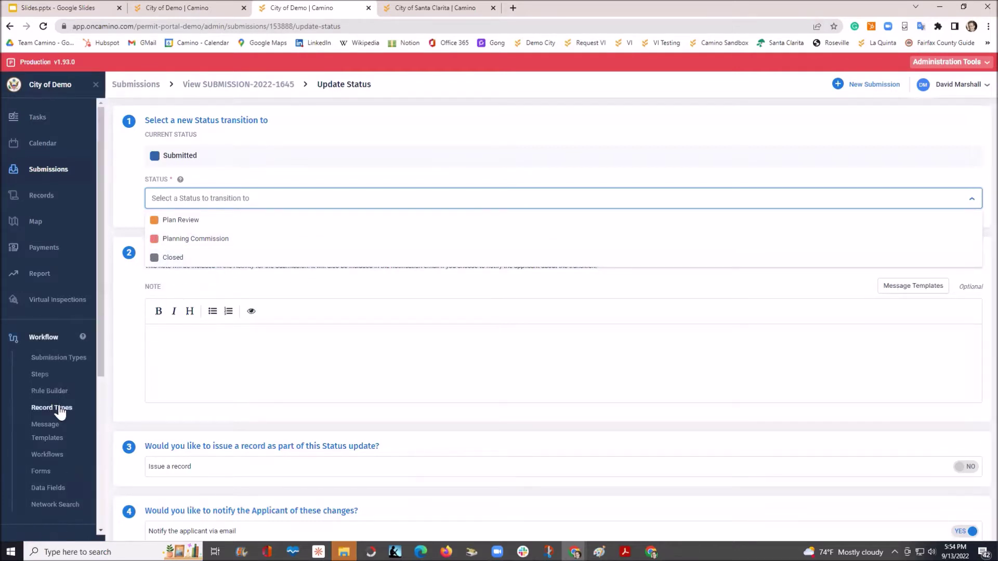
pyautogui.scroll(-2, 47, 416)
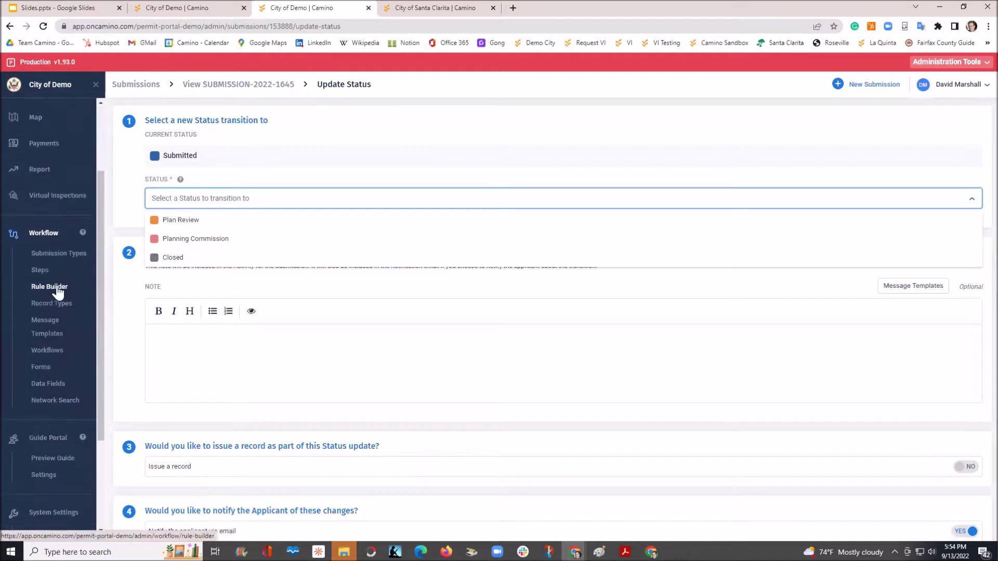
# Step: Open the Permit System Demo Workflow from the Workflows list
pyautogui.click(46, 353)
pyautogui.click(47, 351)
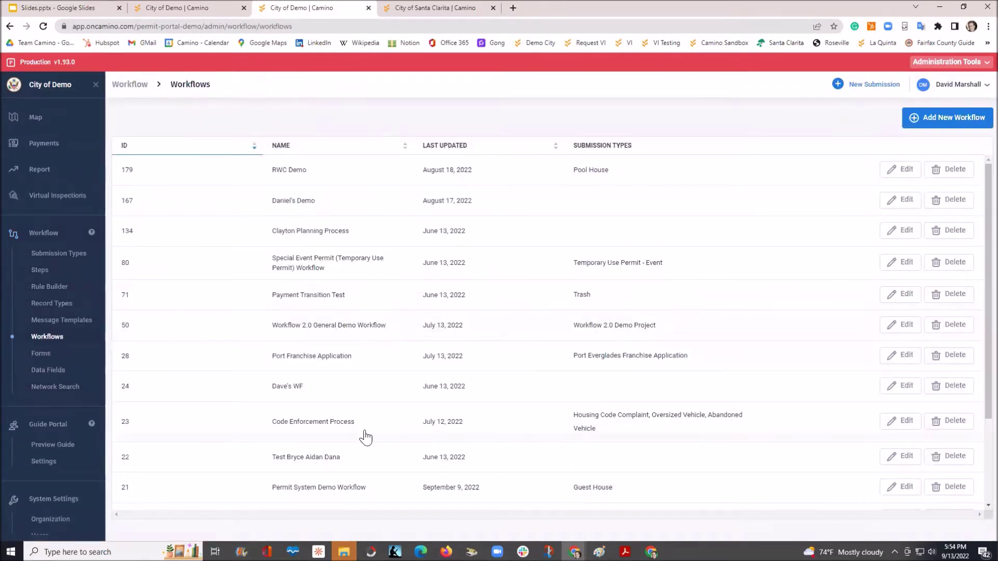
pyautogui.scroll(-2, 364, 428)
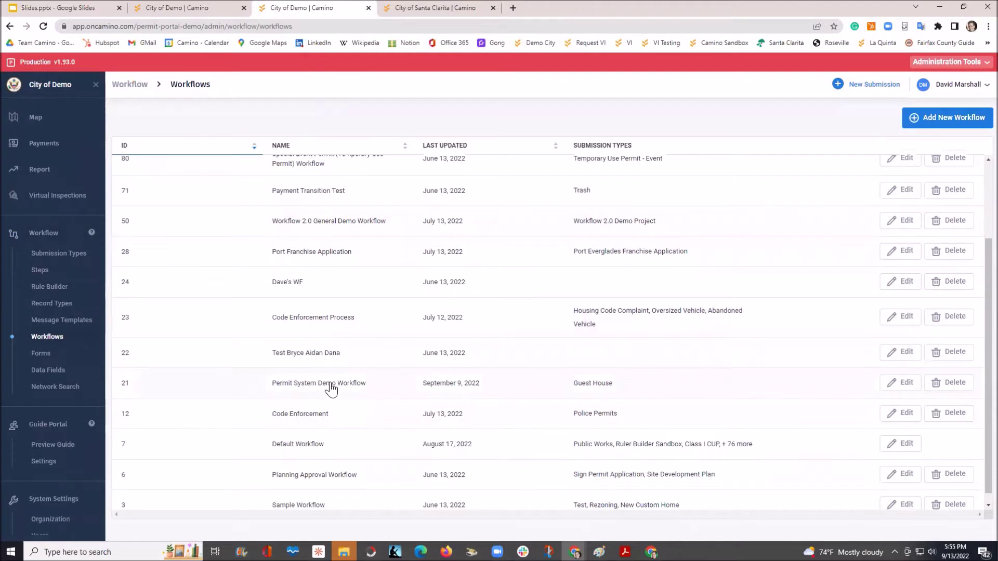
pyautogui.click(331, 387)
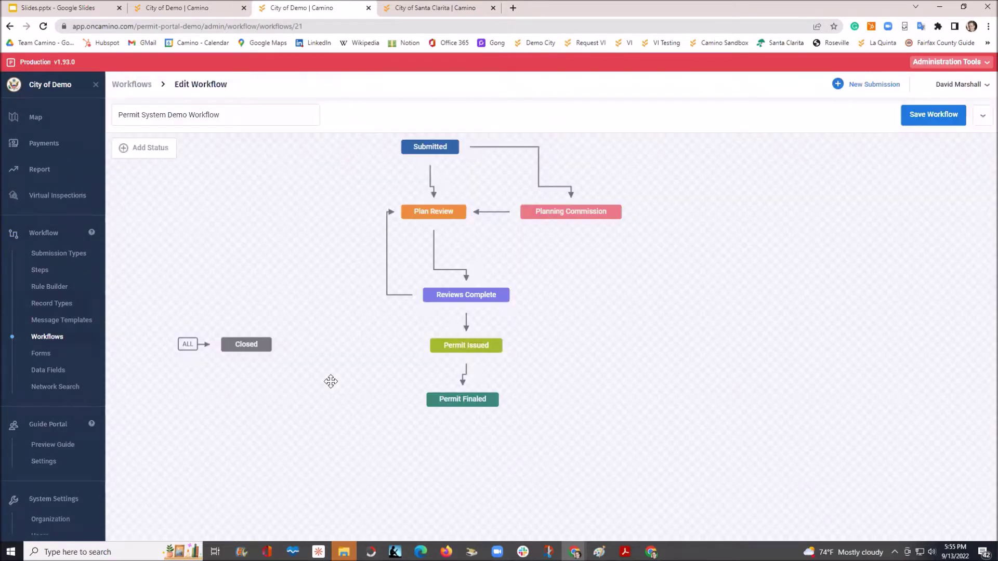
# Step: Inspect the Submitted, Planning Commission, Plan Review and Closed status nodes in the diagram
pyautogui.click(431, 153)
pyautogui.click(432, 155)
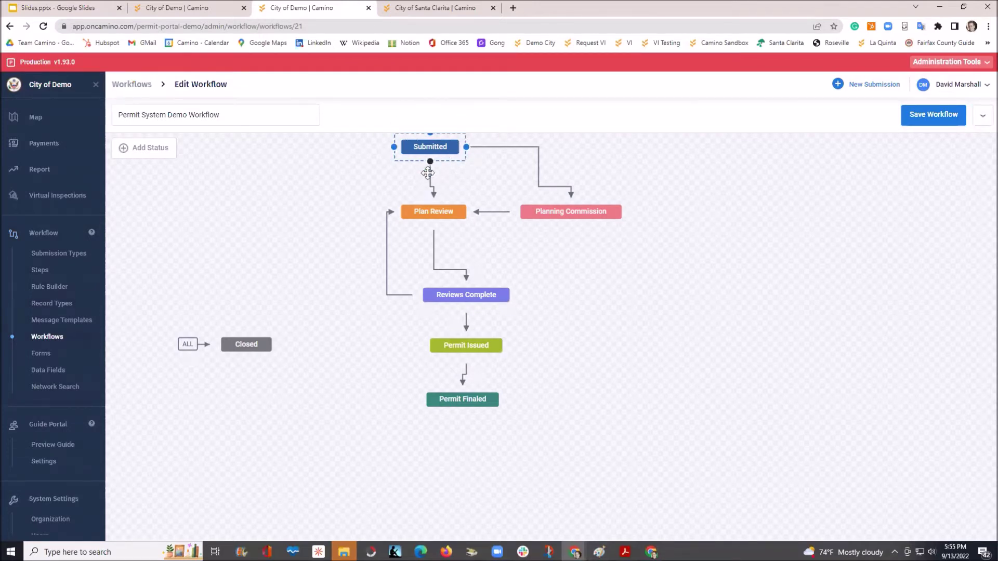
pyautogui.click(432, 212)
pyautogui.click(566, 221)
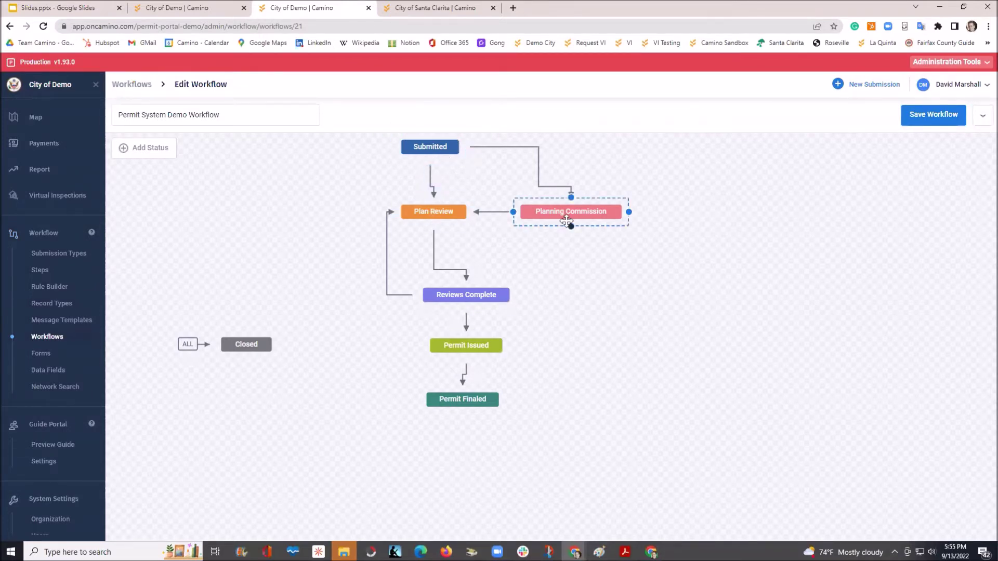
pyautogui.click(418, 223)
pyautogui.click(247, 358)
pyautogui.click(246, 360)
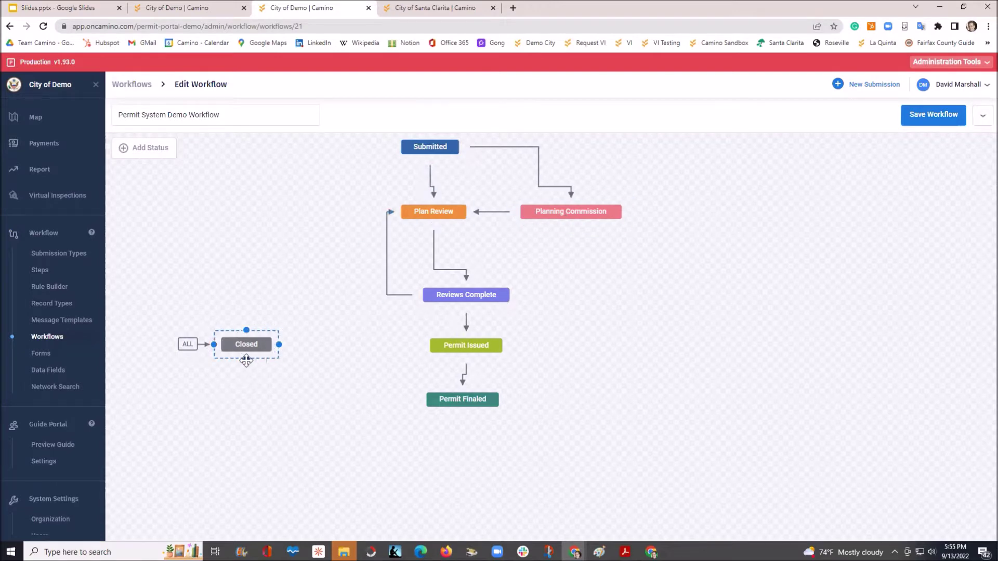
pyautogui.click(246, 360)
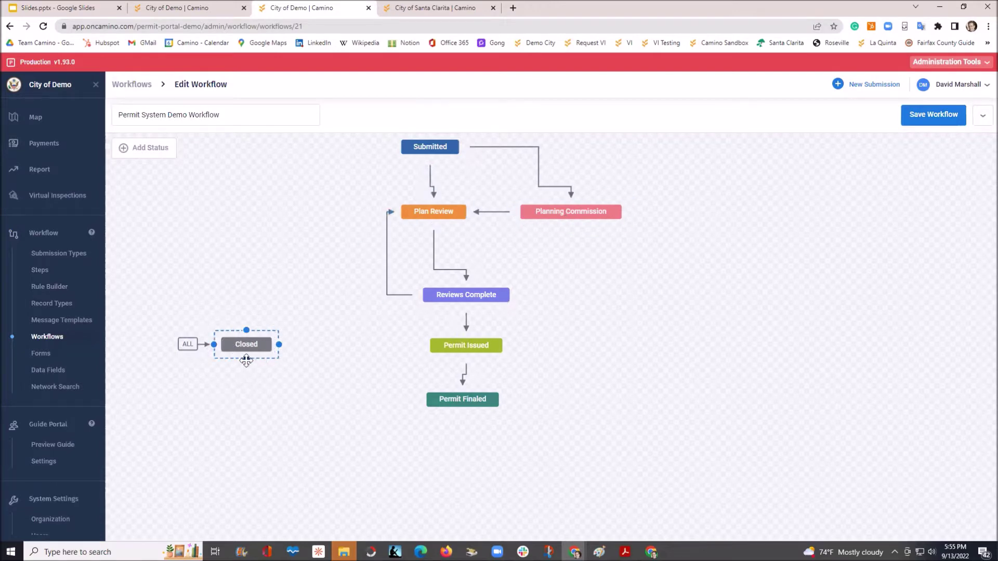
pyautogui.click(189, 359)
# Step: Check the Reviews Complete to Plan Review transition, save the workflow, and reselect Plan Review
pyautogui.click(149, 152)
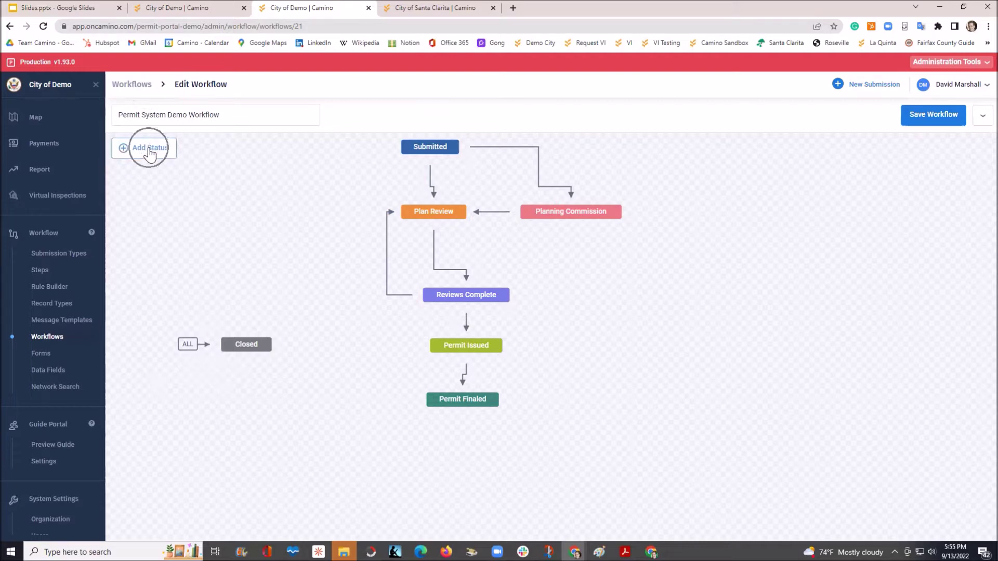
pyautogui.click(386, 235)
pyautogui.click(921, 117)
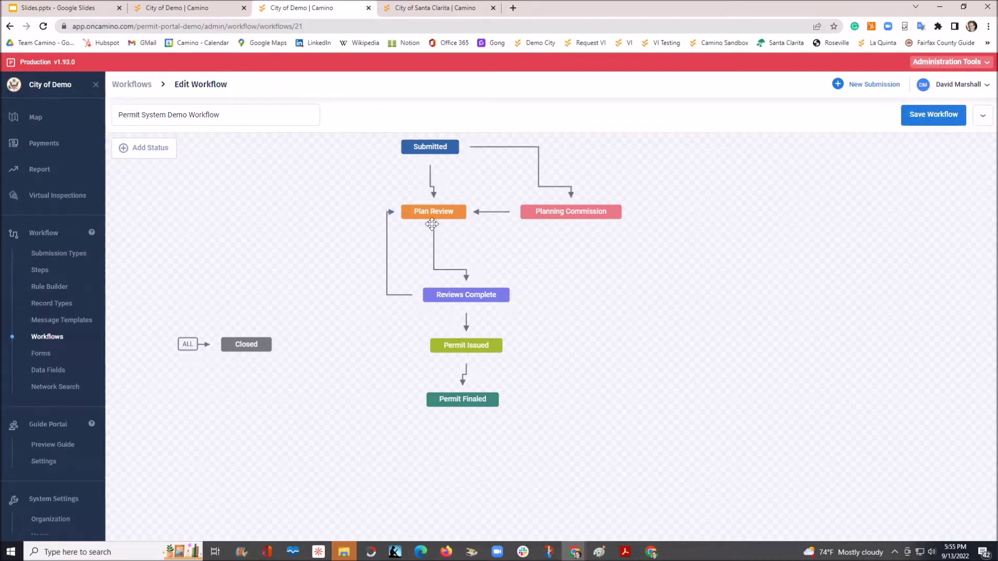
pyautogui.click(430, 216)
# Step: Review Plan Review's required Building, Planning and Fire review steps and its auto-transition to Reviews Complete
pyautogui.click(434, 214)
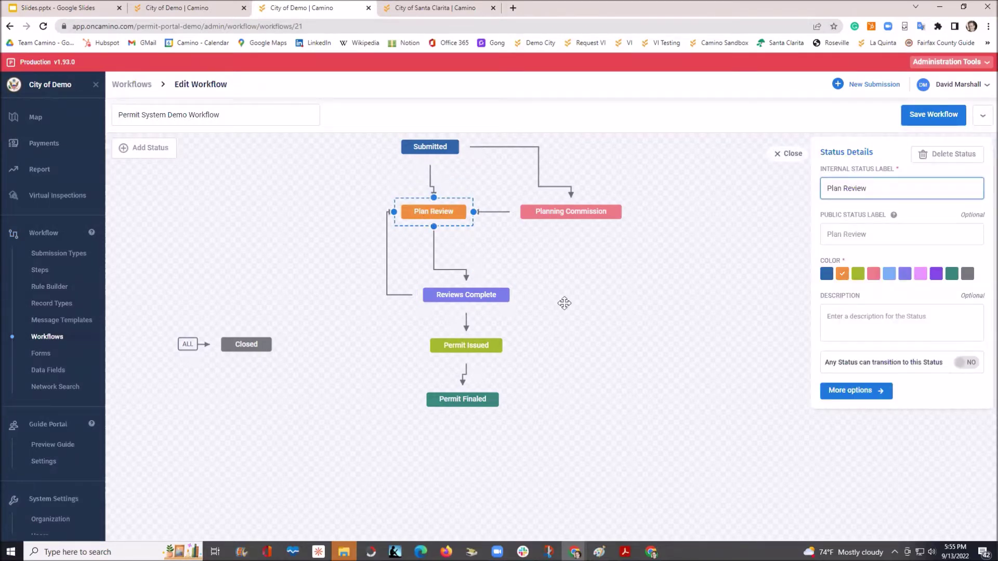
pyautogui.click(846, 398)
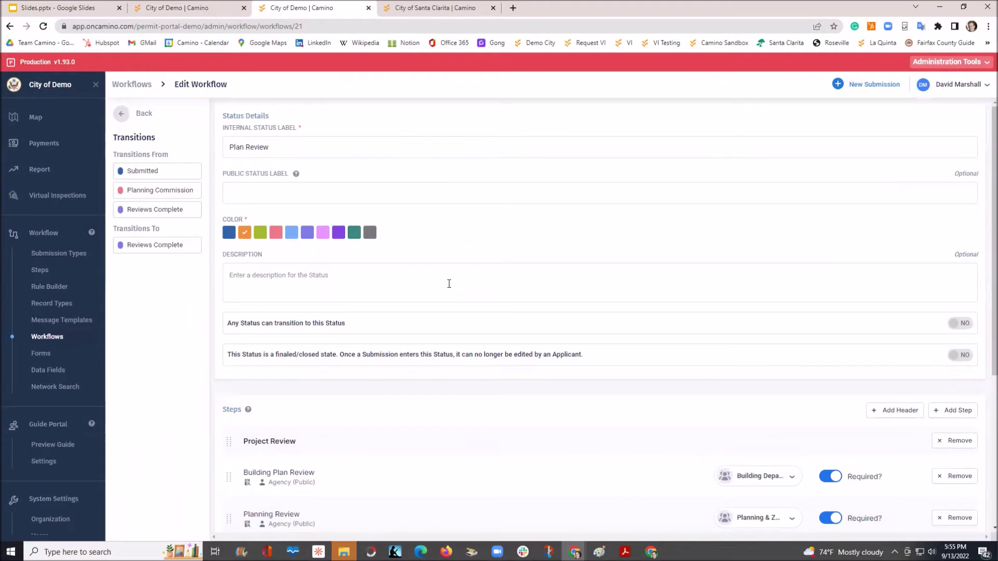
pyautogui.scroll(-3, 448, 283)
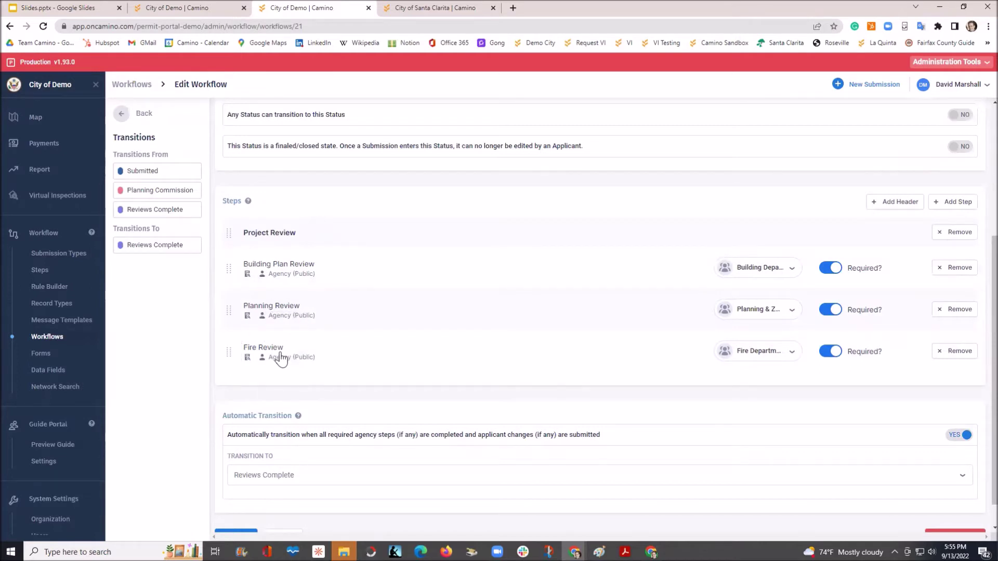
pyautogui.click(285, 232)
pyautogui.click(284, 351)
pyautogui.click(749, 274)
pyautogui.click(756, 314)
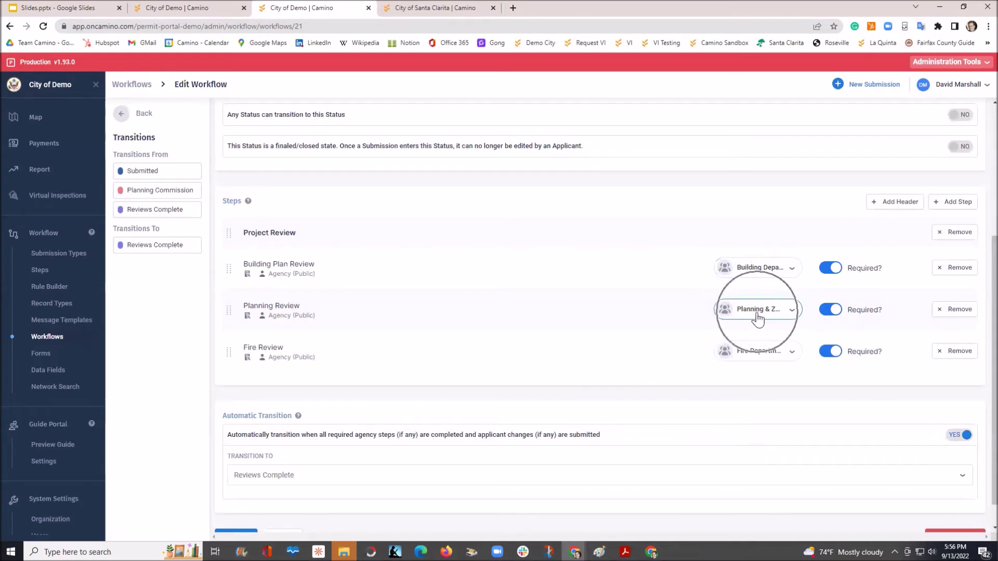
pyautogui.click(756, 357)
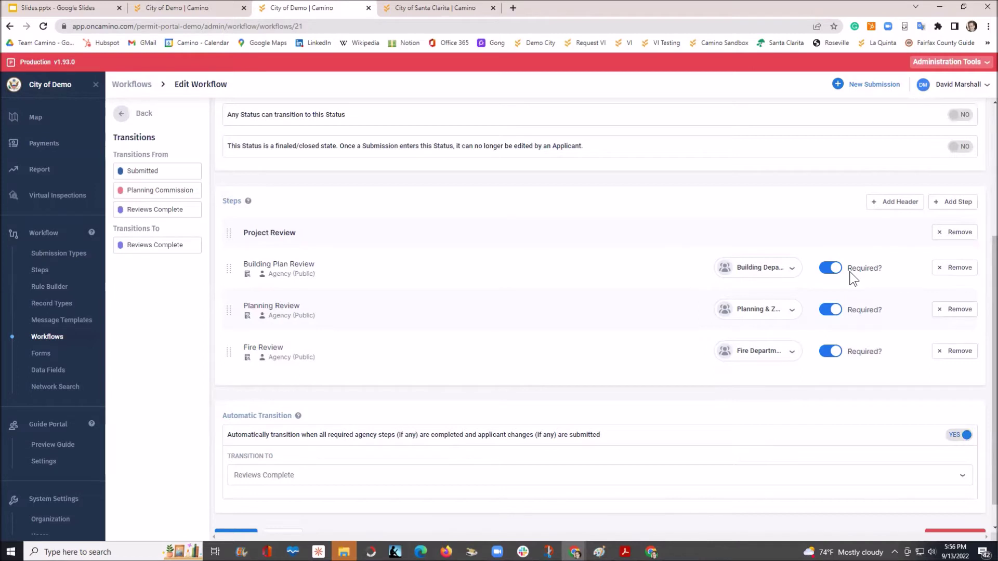
pyautogui.click(960, 265)
pyautogui.scroll(2, 13, 143)
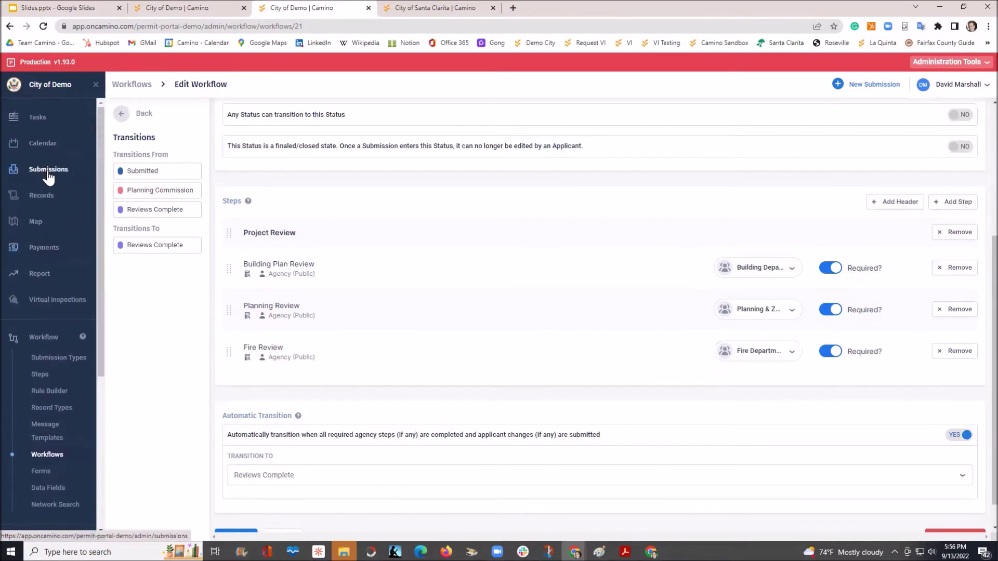
# Step: Choose Plan Review as the Guest House submission's new status, leaving the applicant email notification on
pyautogui.click(48, 172)
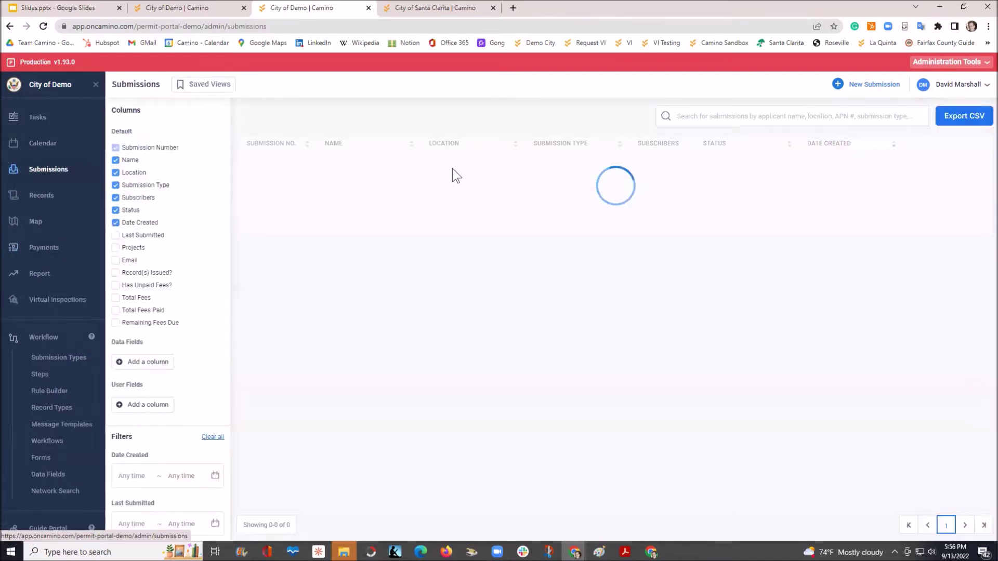
pyautogui.click(358, 177)
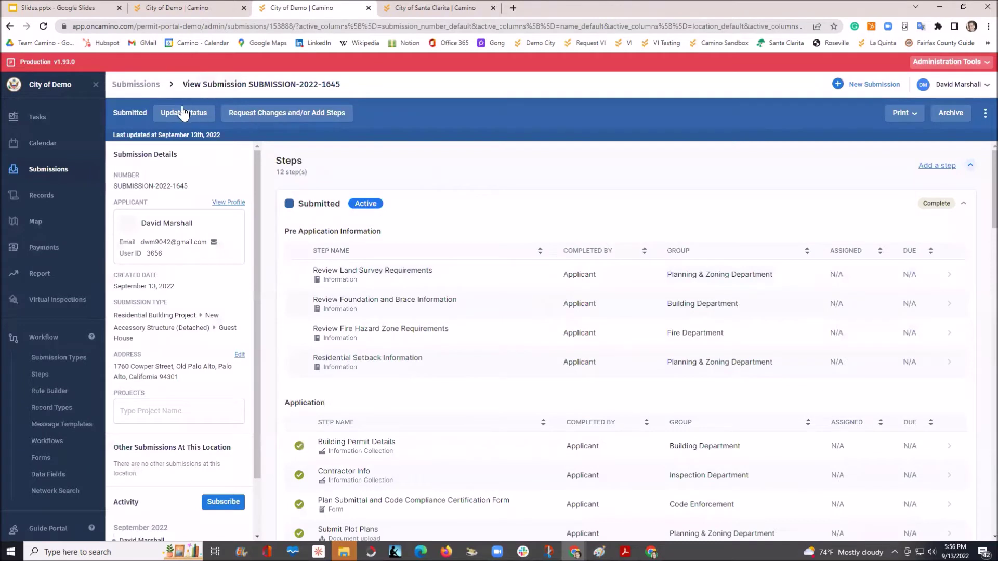
pyautogui.click(183, 112)
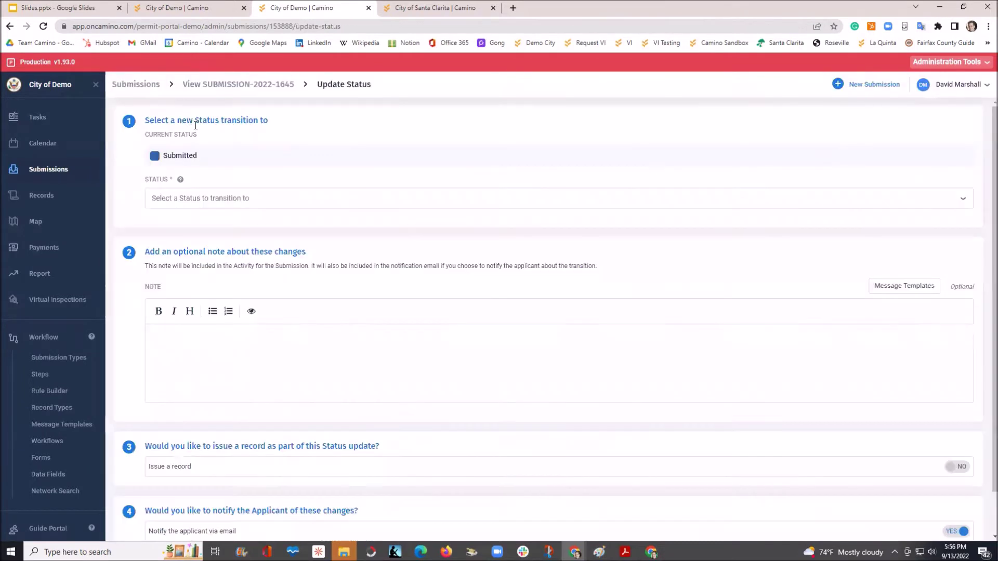
pyautogui.click(216, 199)
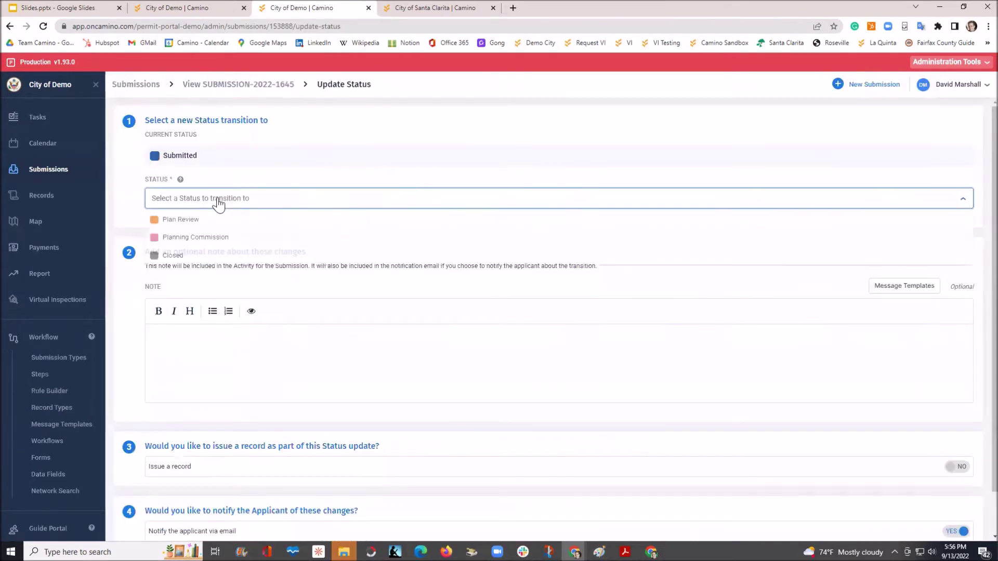
pyautogui.click(191, 221)
pyautogui.scroll(-1, 399, 272)
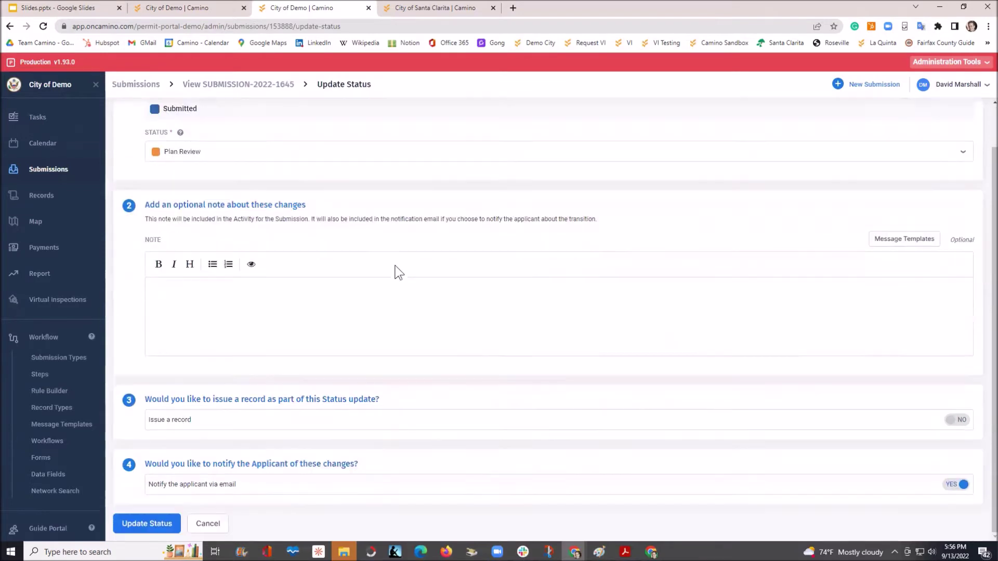
pyautogui.click(251, 468)
pyautogui.click(956, 493)
# Step: Apply the Plan Review status and open the Building Plan Review step's details
pyautogui.click(147, 525)
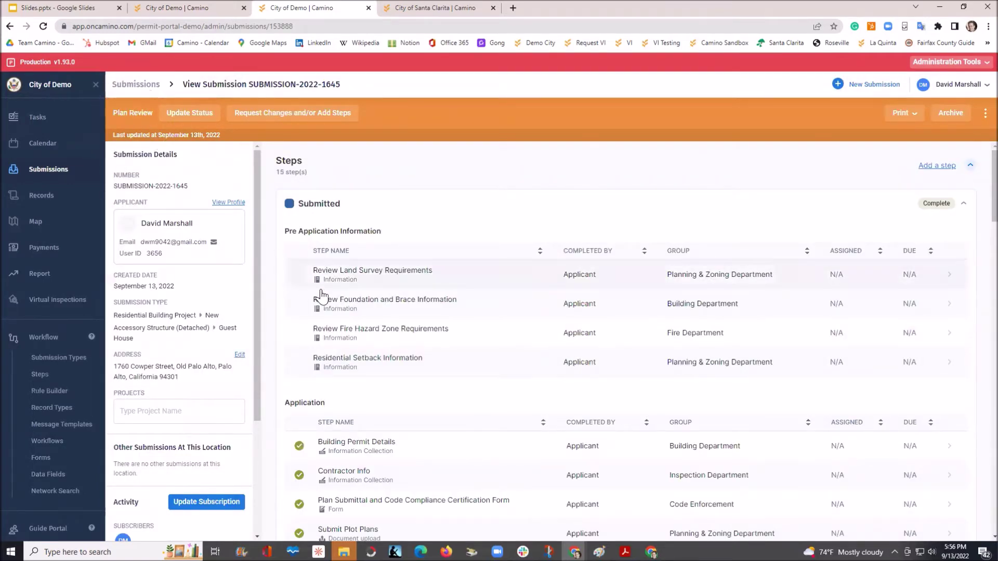
pyautogui.scroll(-6, 322, 297)
pyautogui.scroll(-4, 322, 296)
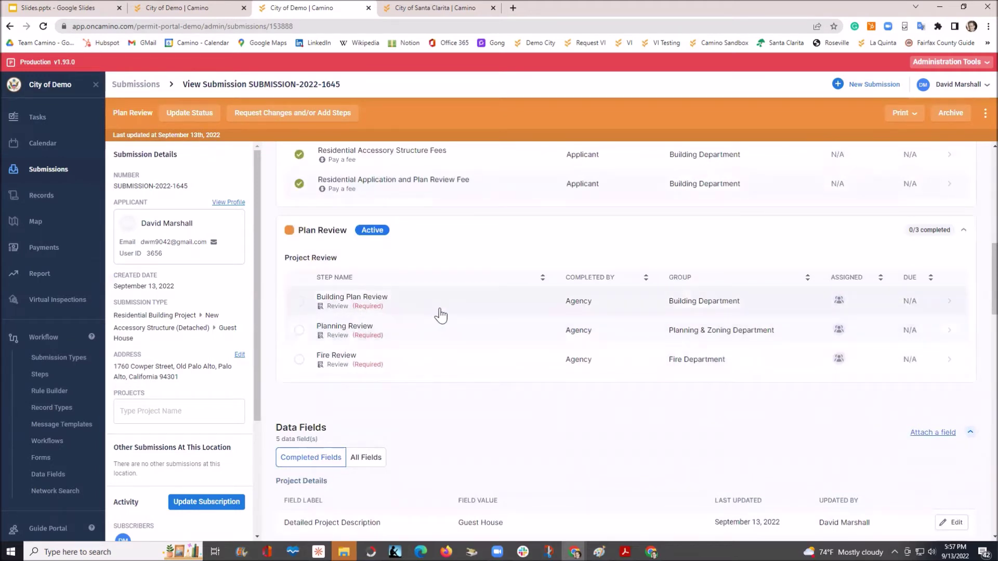
pyautogui.click(358, 305)
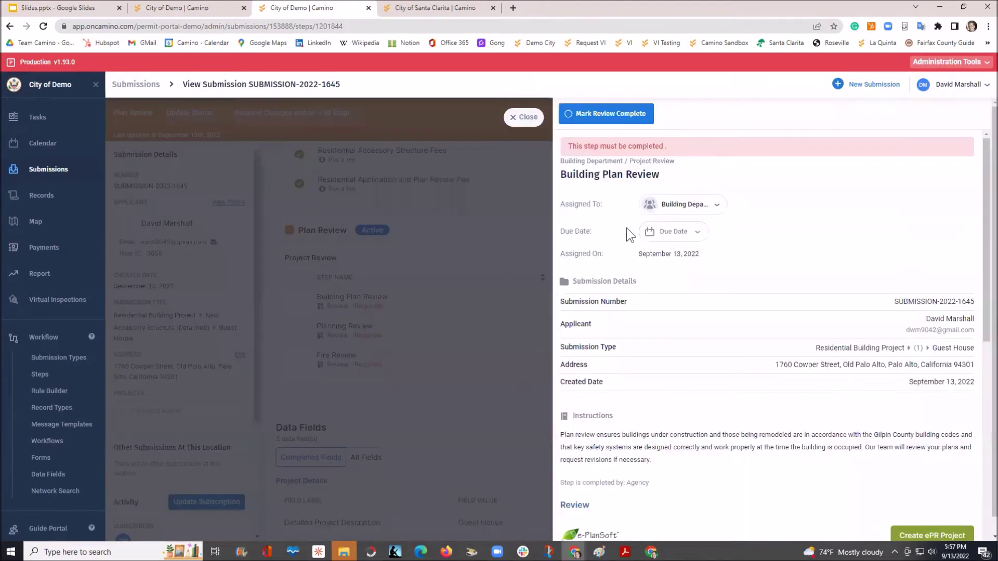
# Step: Assign the Building Plan Review step to yourself, due 09/21/2022
pyautogui.click(717, 206)
pyautogui.scroll(-5, 732, 322)
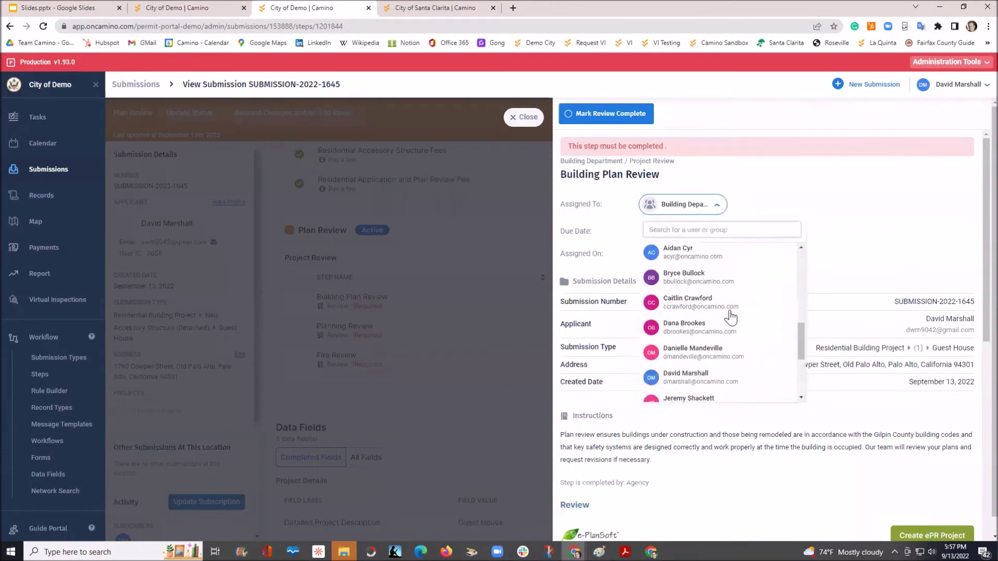
pyautogui.scroll(-2, 732, 316)
pyautogui.click(682, 276)
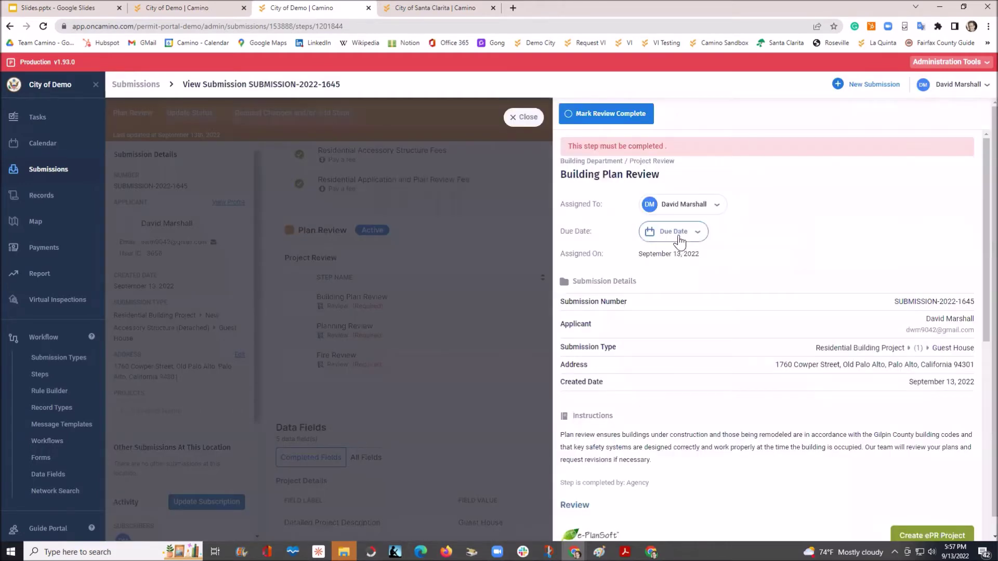
pyautogui.click(679, 237)
pyautogui.click(698, 345)
pyautogui.click(673, 214)
# Step: Open the Guest House Building Plan Review task due 09/21 from your Tasks list
pyautogui.click(36, 123)
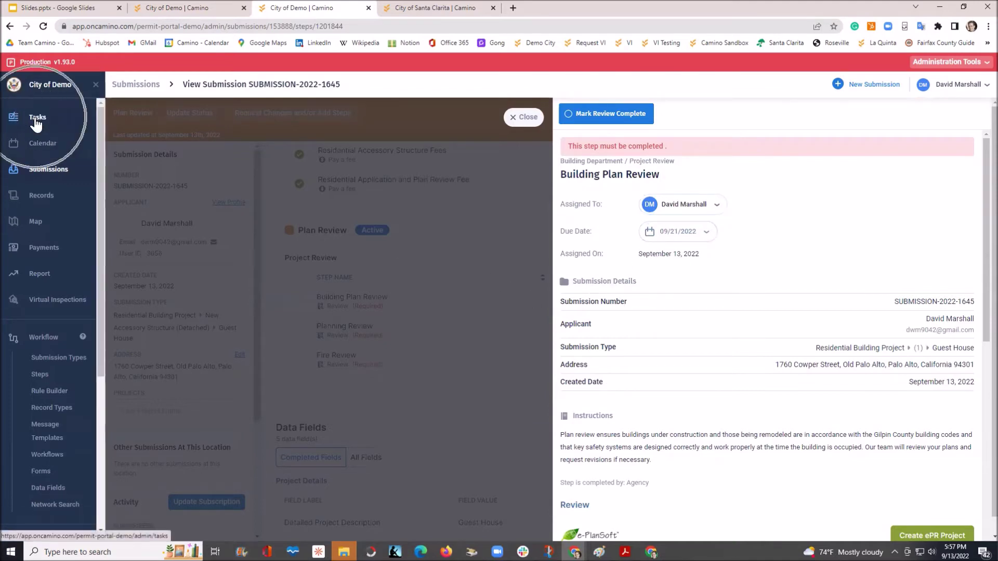
pyautogui.click(36, 123)
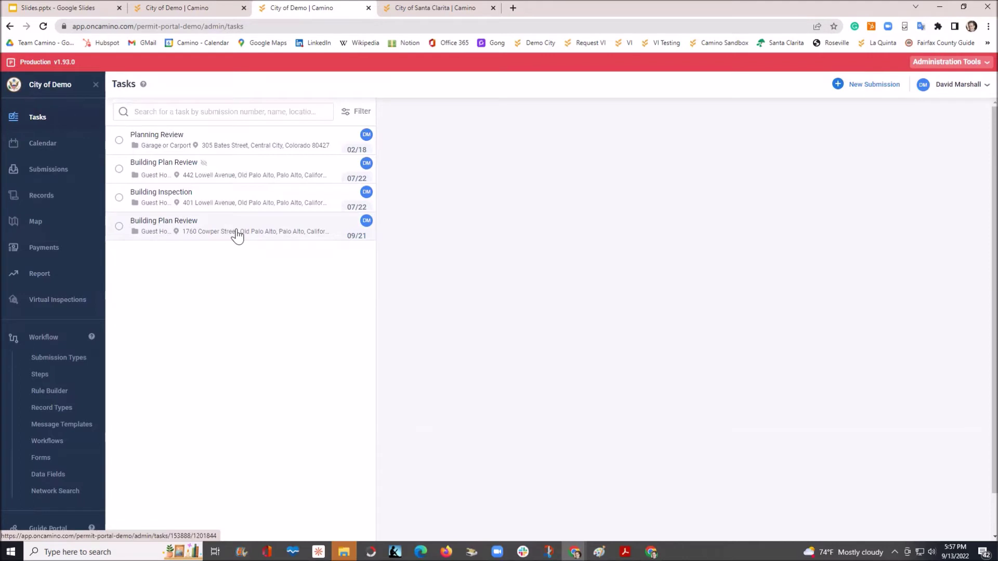
pyautogui.click(350, 238)
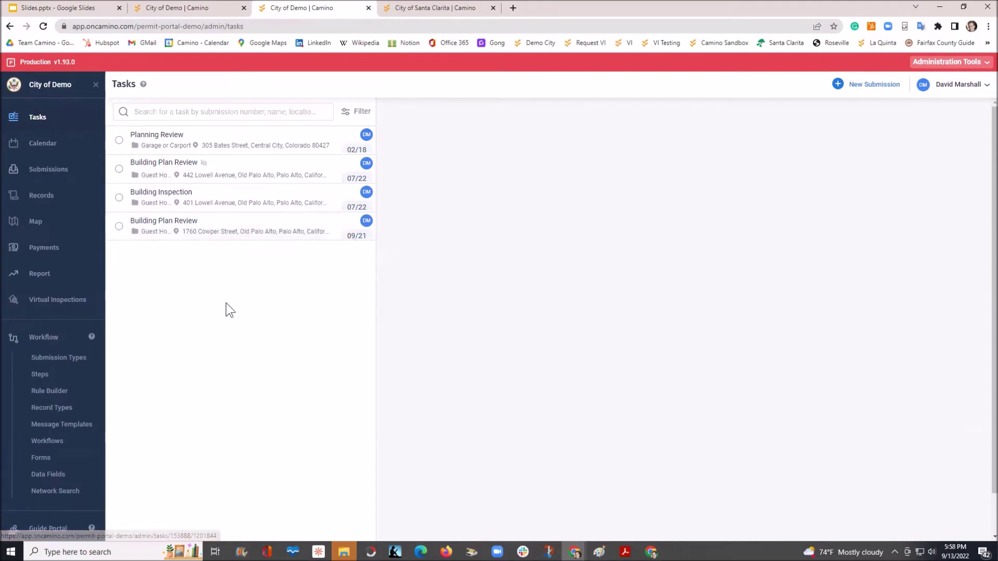
pyautogui.click(198, 238)
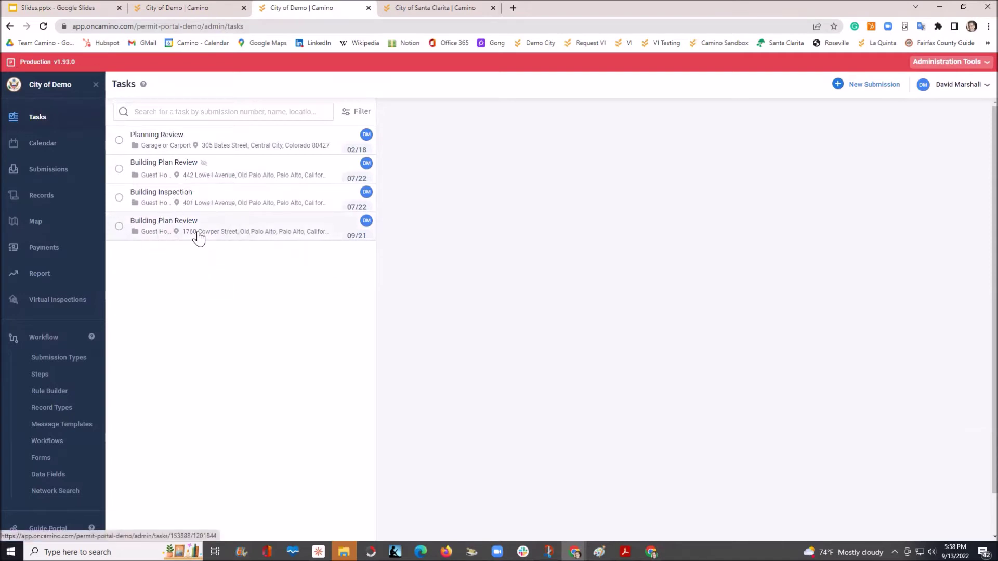
pyautogui.click(361, 241)
pyautogui.click(258, 226)
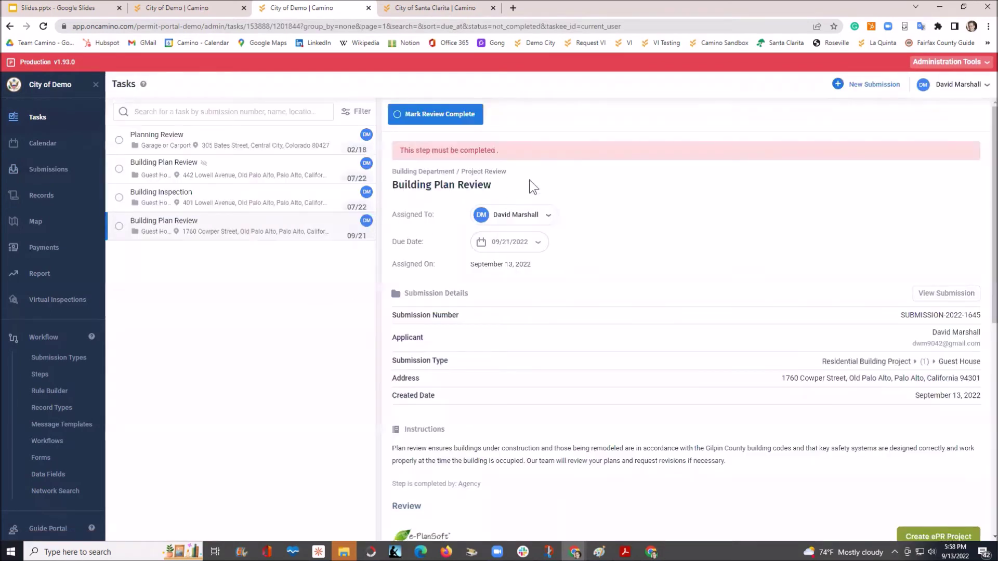
# Step: Bring up the review-document selection dialog listing Setback Verification Form, Engineering Plans and Floor Plans - V1
pyautogui.scroll(-2, 610, 203)
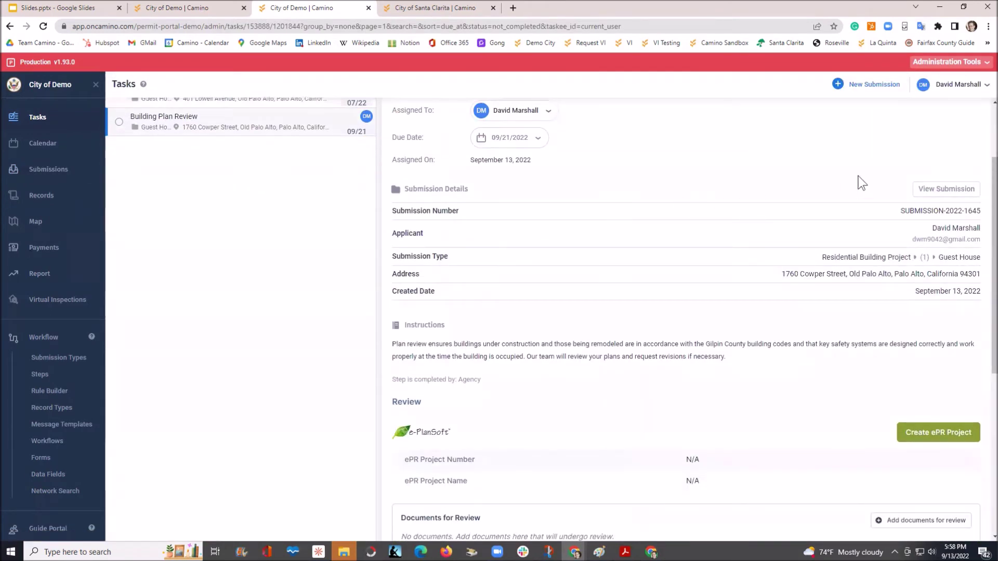
pyautogui.click(926, 196)
pyautogui.scroll(-6, 650, 194)
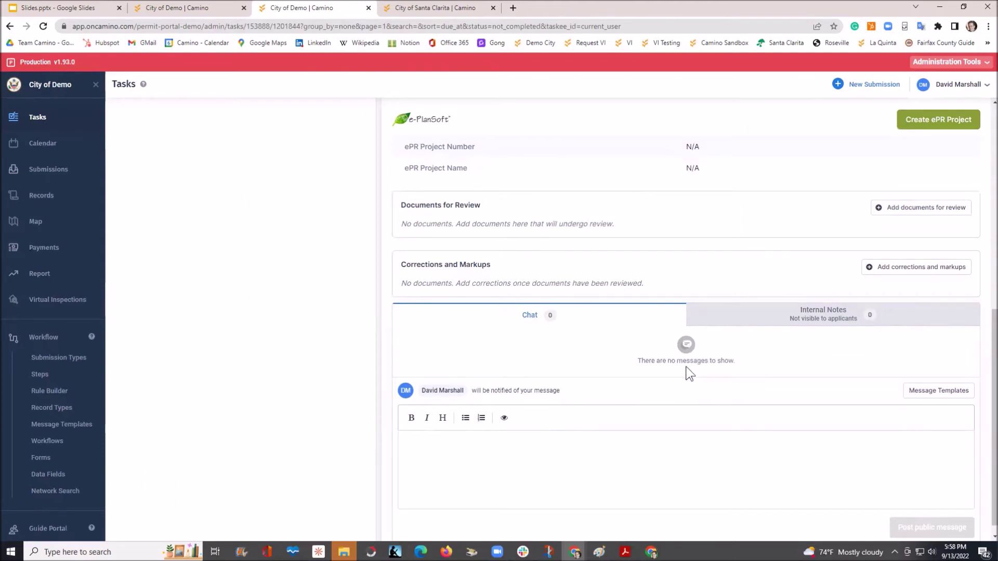
pyautogui.scroll(2, 720, 364)
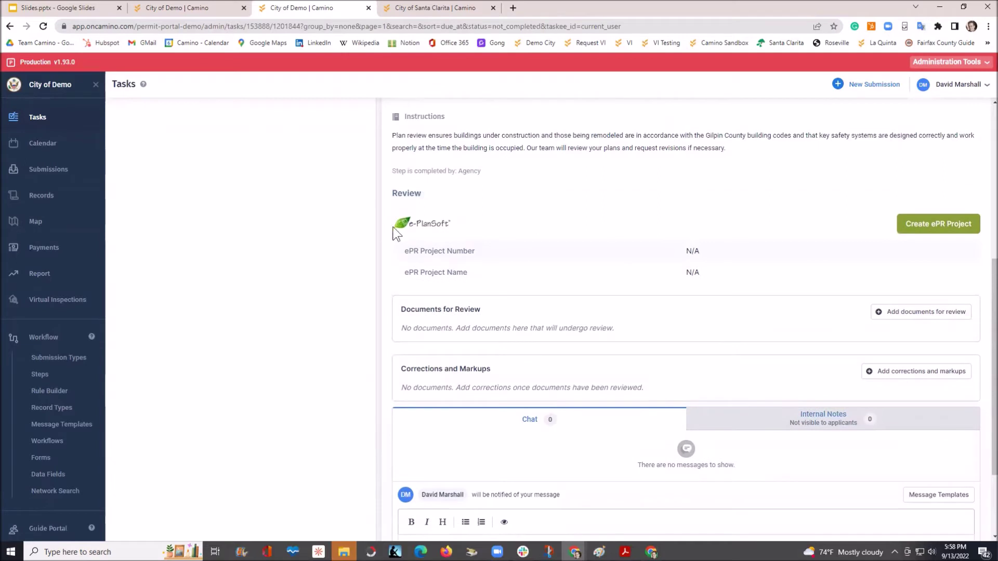
pyautogui.click(430, 230)
pyautogui.click(430, 230)
pyautogui.click(913, 314)
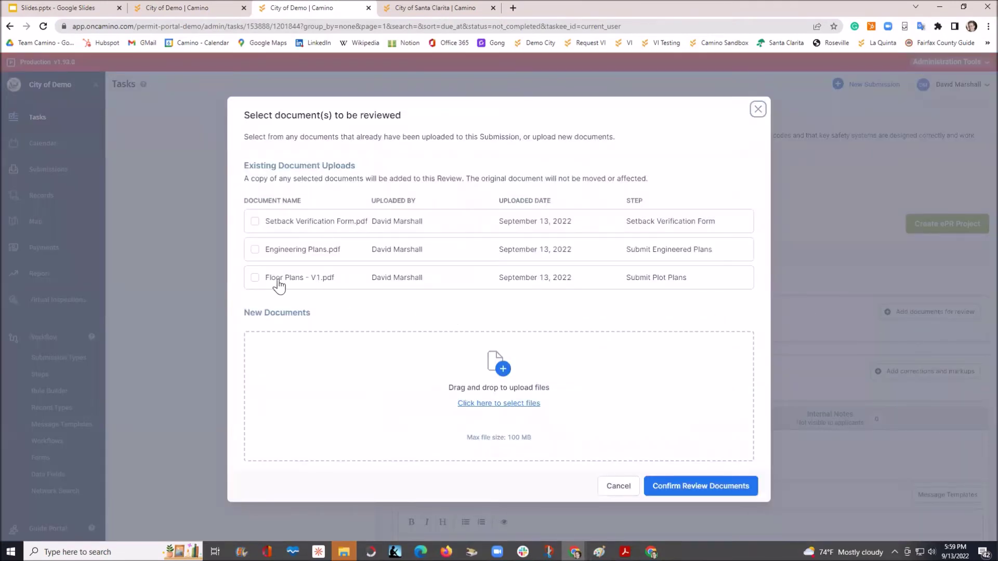
# Step: Confirm Floor Plans - V1.pdf as the task's review document
pyautogui.click(279, 281)
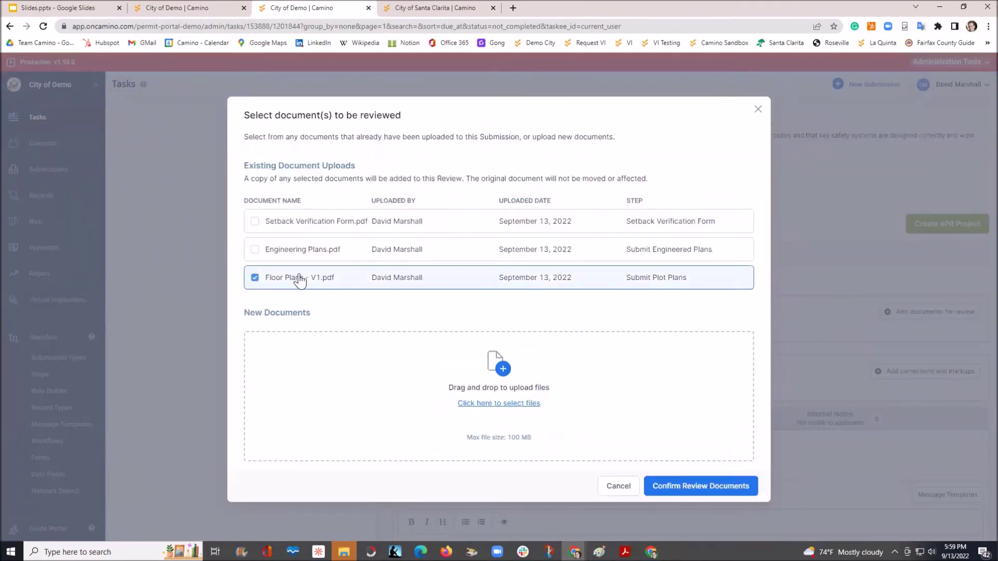
pyautogui.click(714, 485)
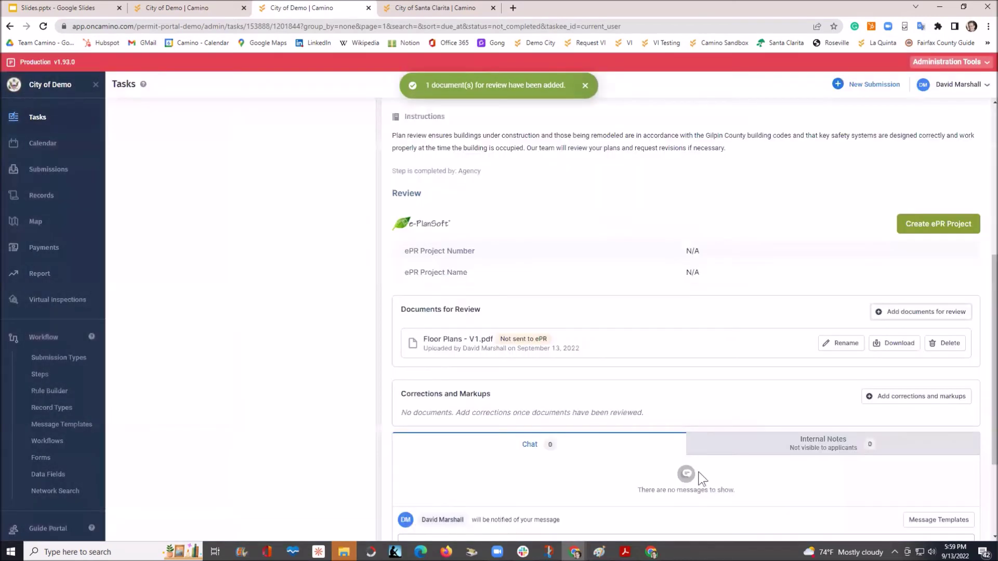
pyautogui.click(534, 345)
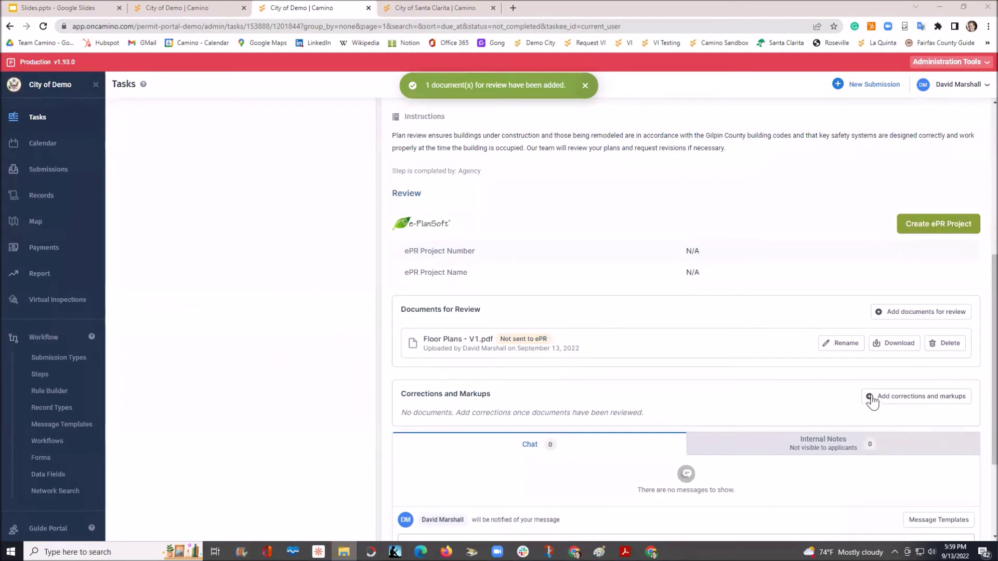
pyautogui.click(898, 397)
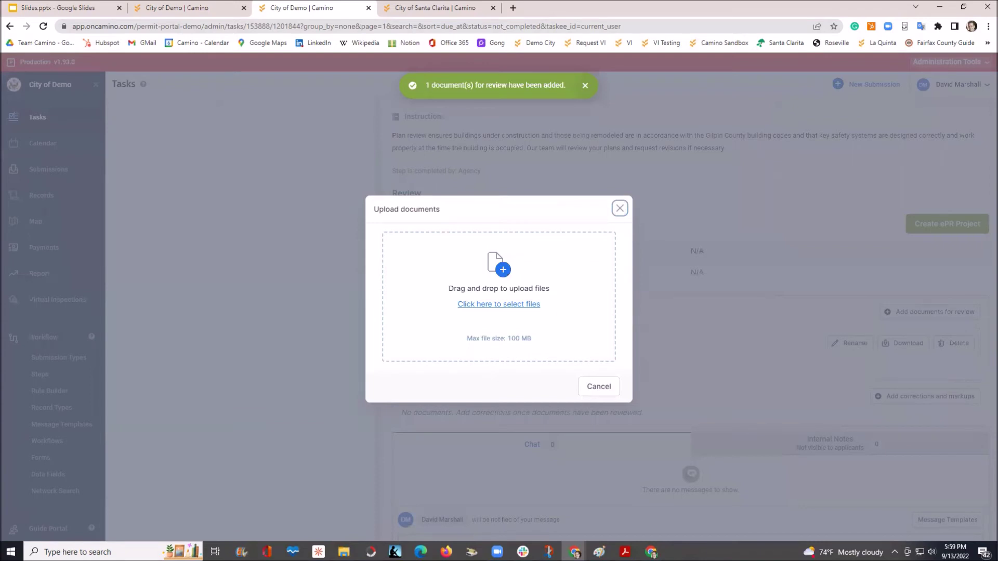
# Step: Drag Reviewed Floor Plans - V1.pdf into the upload zone so it appears under Corrections and Markups
pyautogui.moveTo(586, 238); pyautogui.dragTo(491, 304)
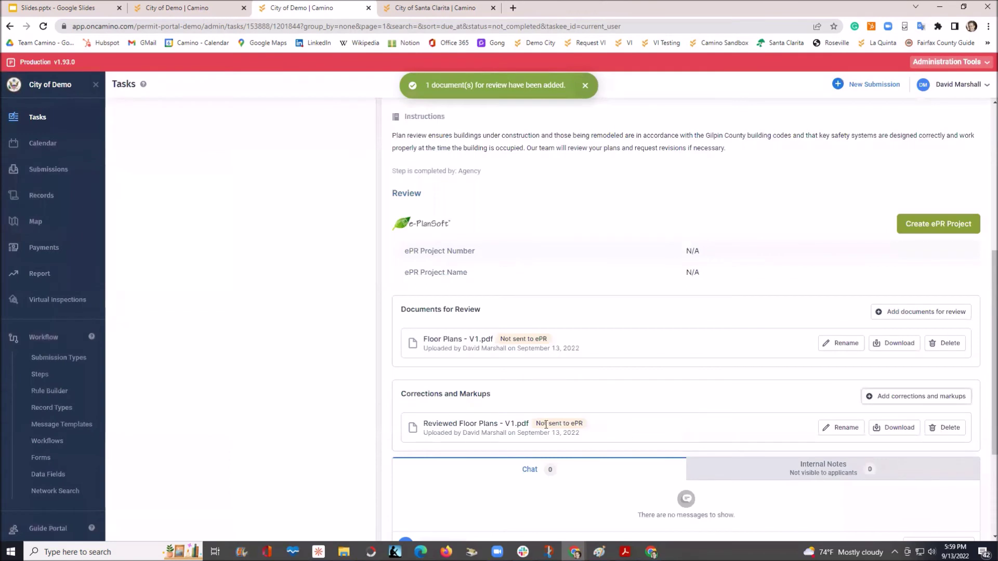
pyautogui.click(474, 343)
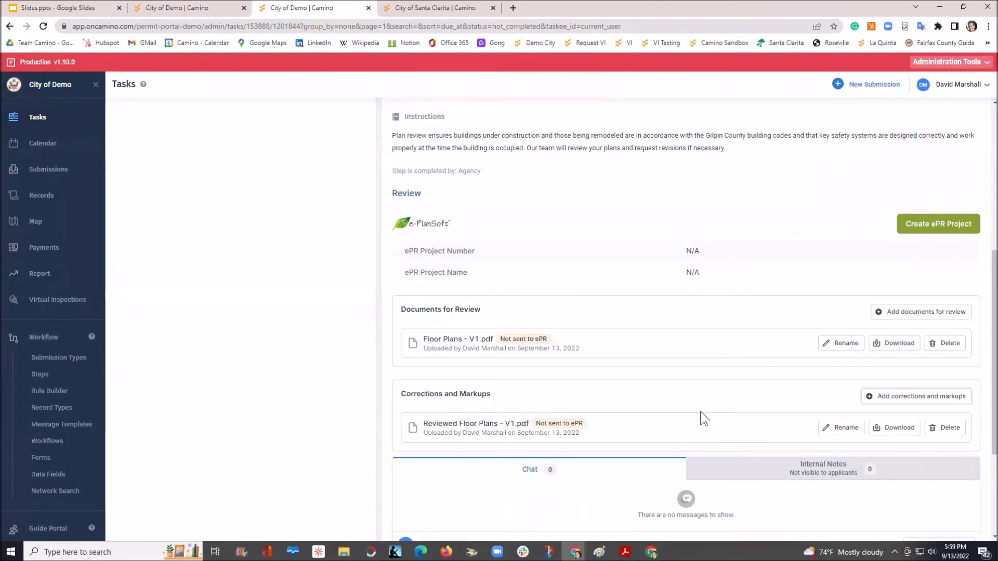
pyautogui.scroll(-3, 702, 421)
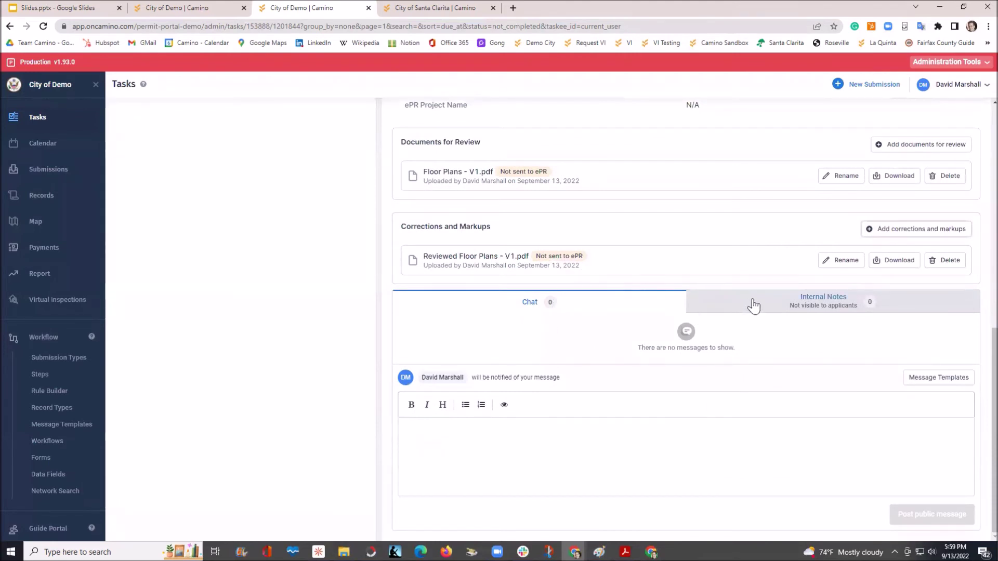
# Step: Post the Building Review Complete template message asking the applicant to review notes, make changes and resubmit
pyautogui.click(796, 310)
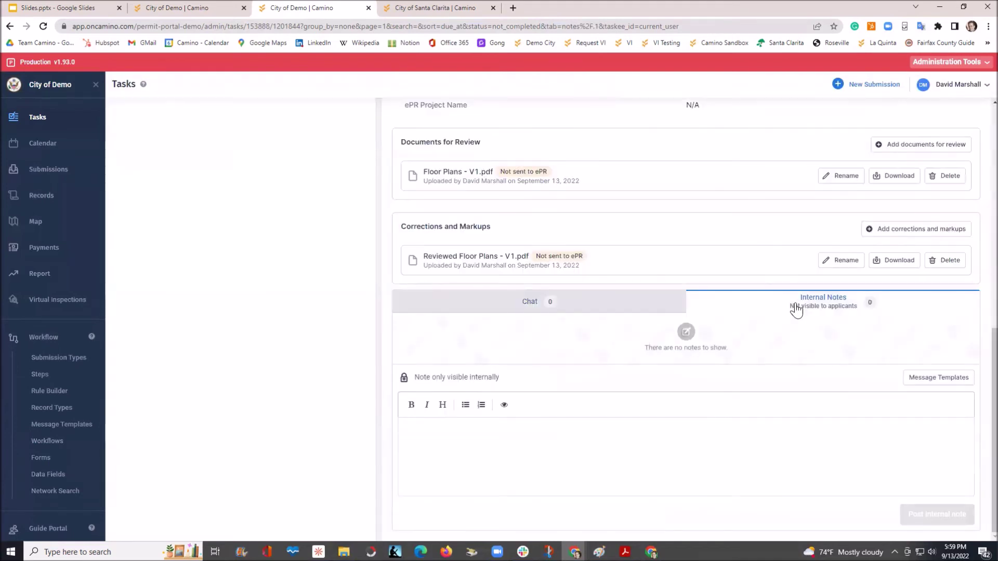
pyautogui.click(595, 307)
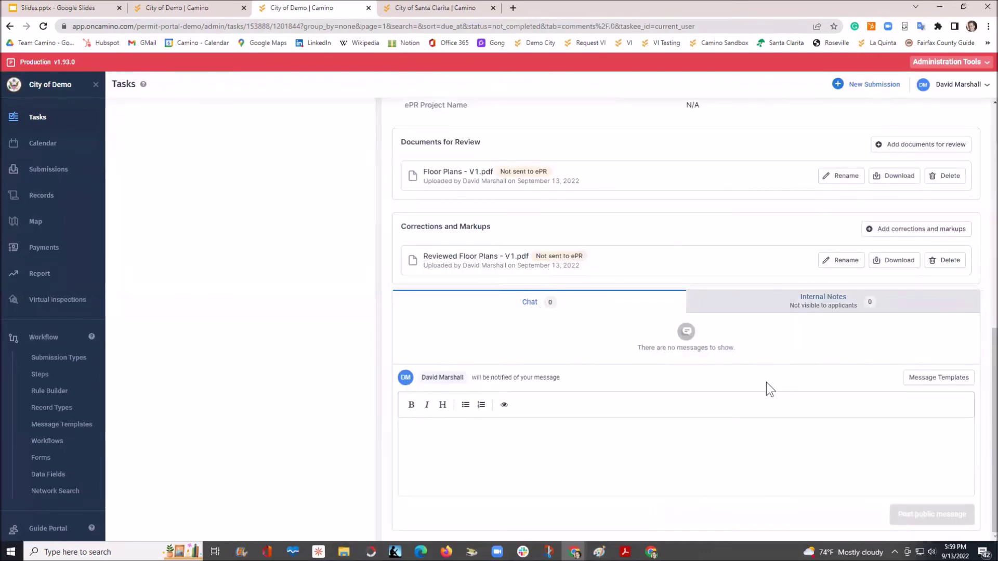
pyautogui.click(939, 383)
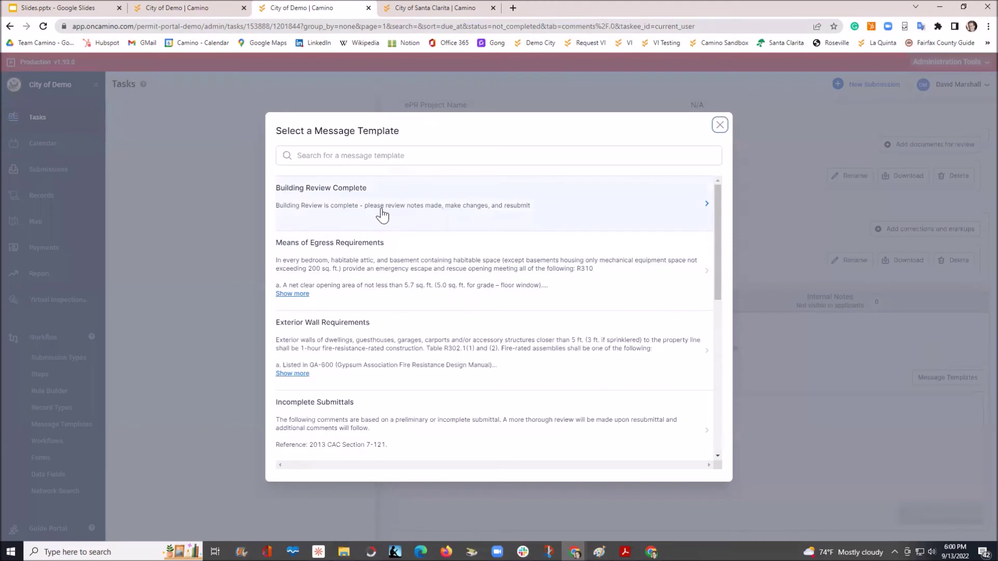
pyautogui.click(382, 212)
pyautogui.click(382, 212)
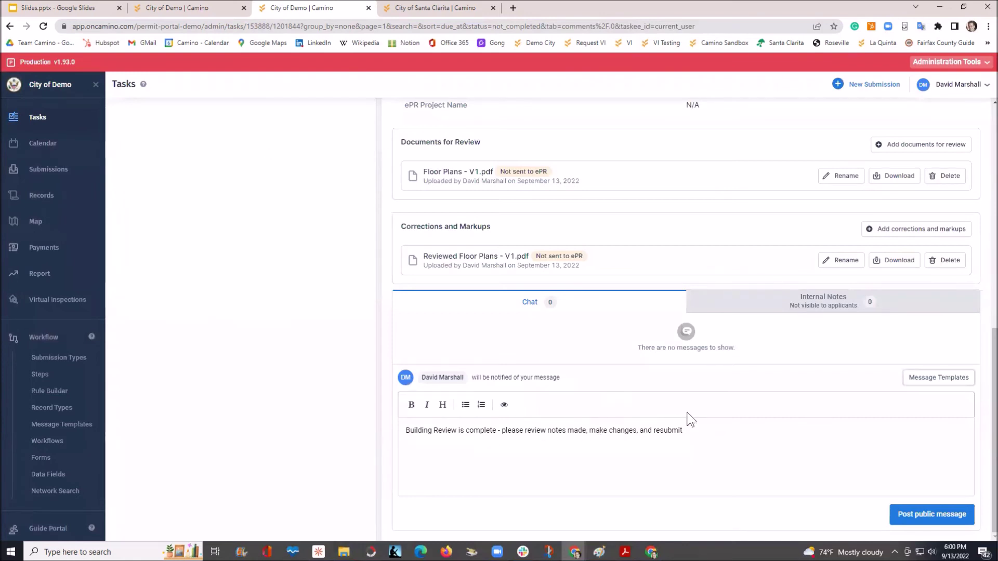
pyautogui.click(897, 517)
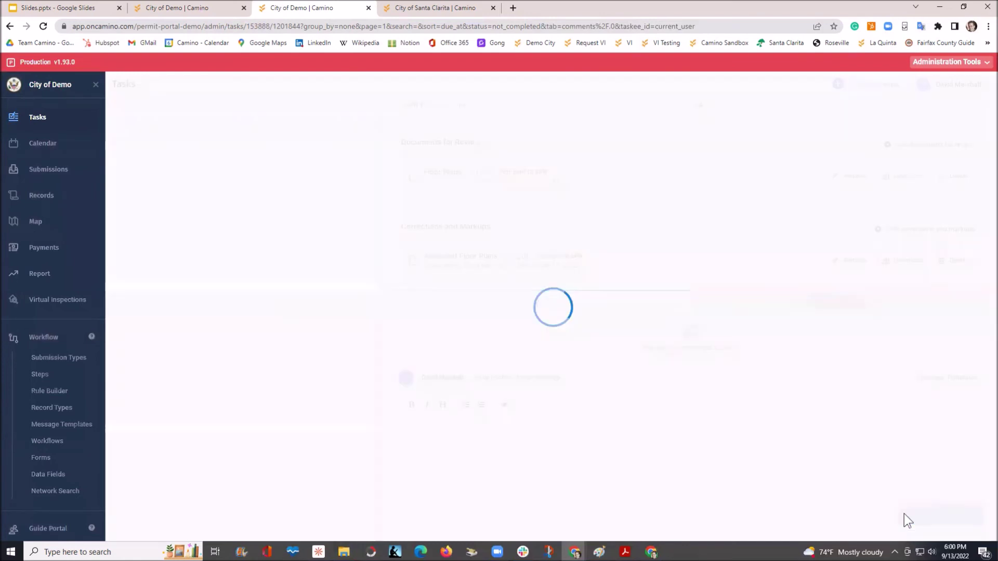
pyautogui.click(749, 364)
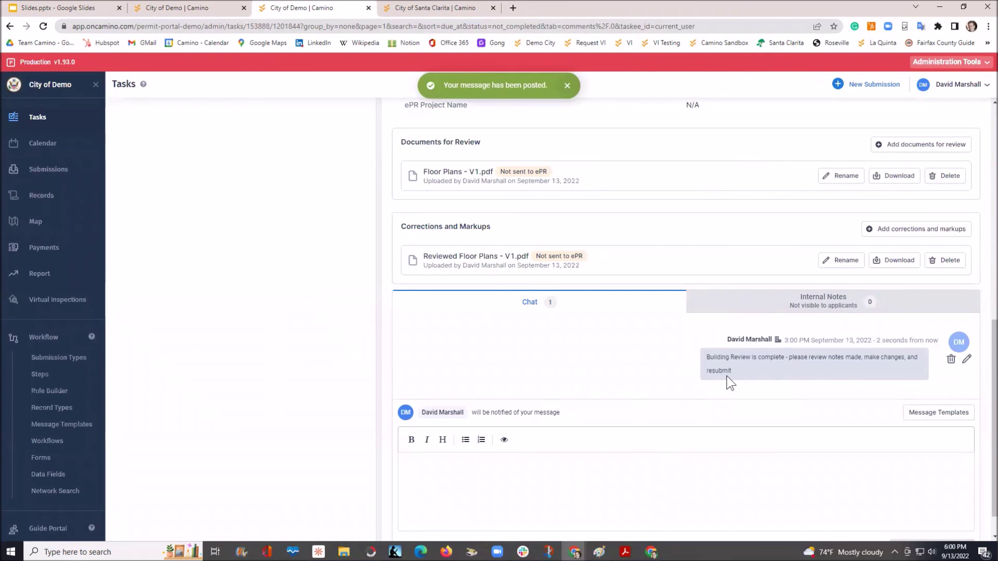
pyautogui.click(727, 377)
# Step: Mark the Building Plan Review task complete
pyautogui.scroll(2, 644, 274)
pyautogui.scroll(8, 644, 278)
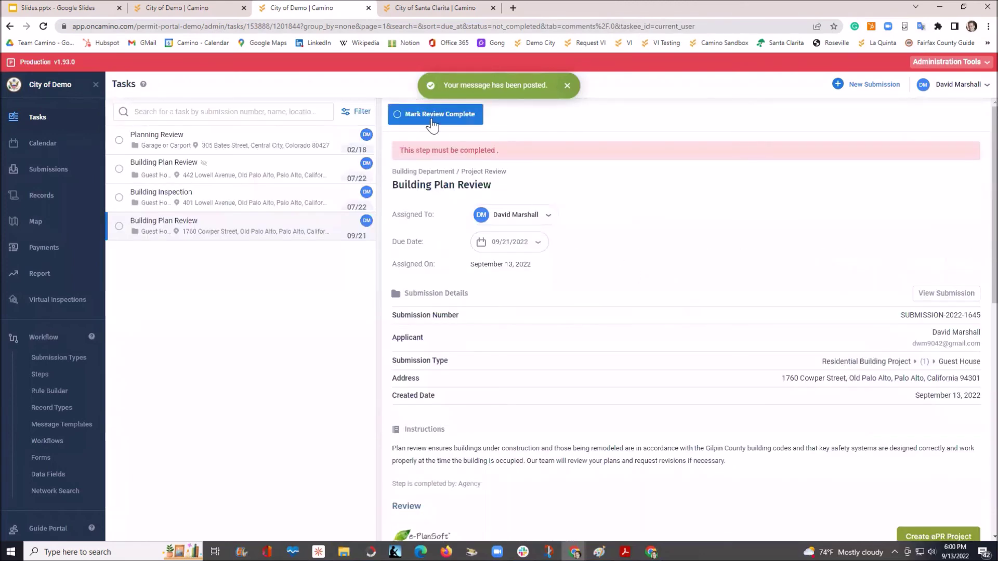
pyautogui.click(431, 117)
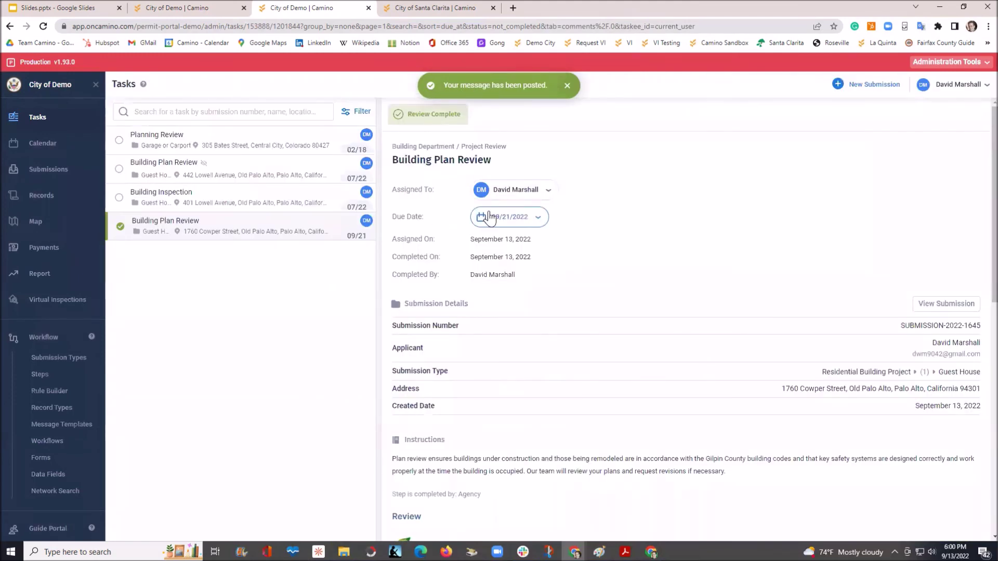
# Step: On the full submission, mark the Planning Review and Fire Review steps complete
pyautogui.click(941, 307)
pyautogui.scroll(-6, 551, 297)
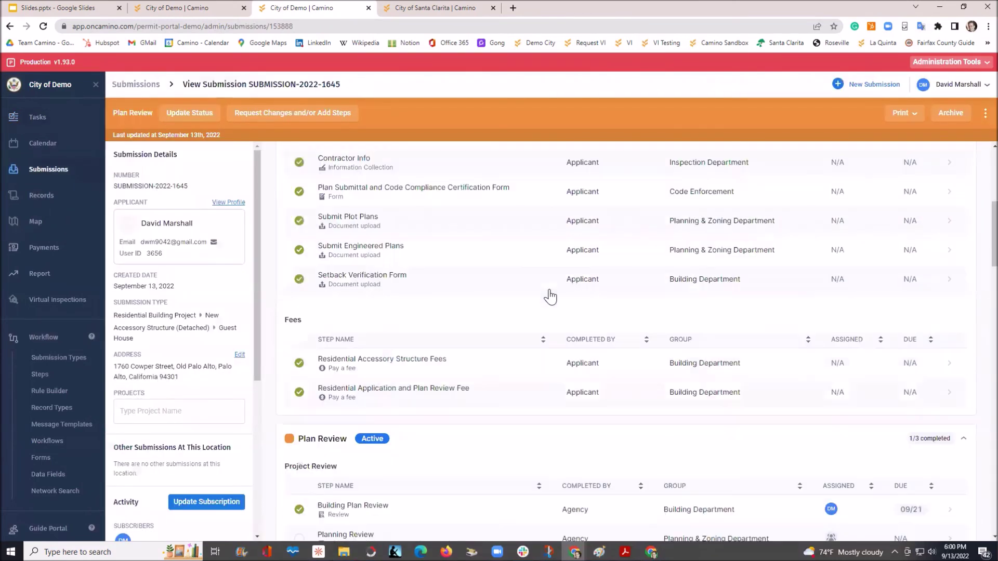
pyautogui.scroll(-3, 547, 299)
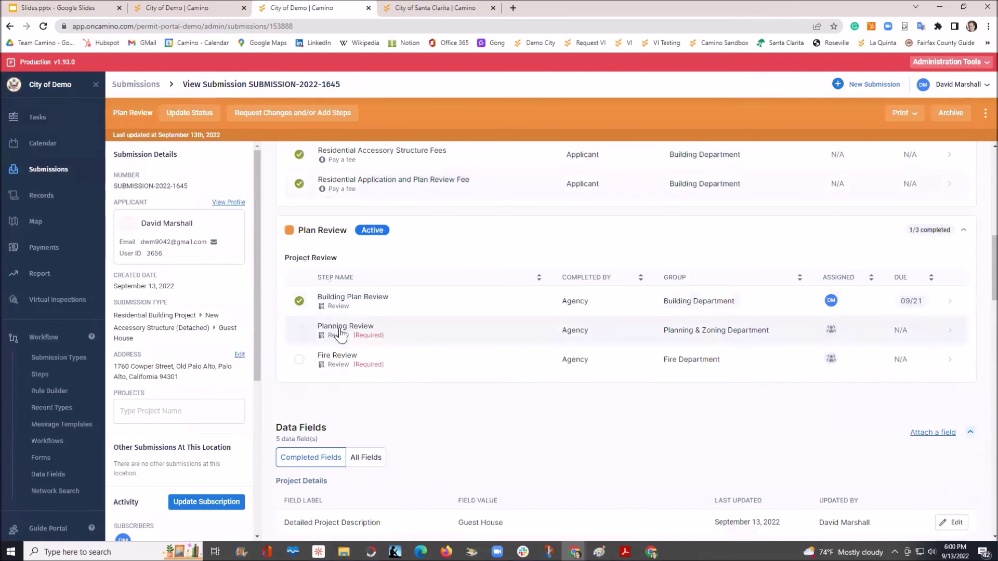
pyautogui.click(341, 331)
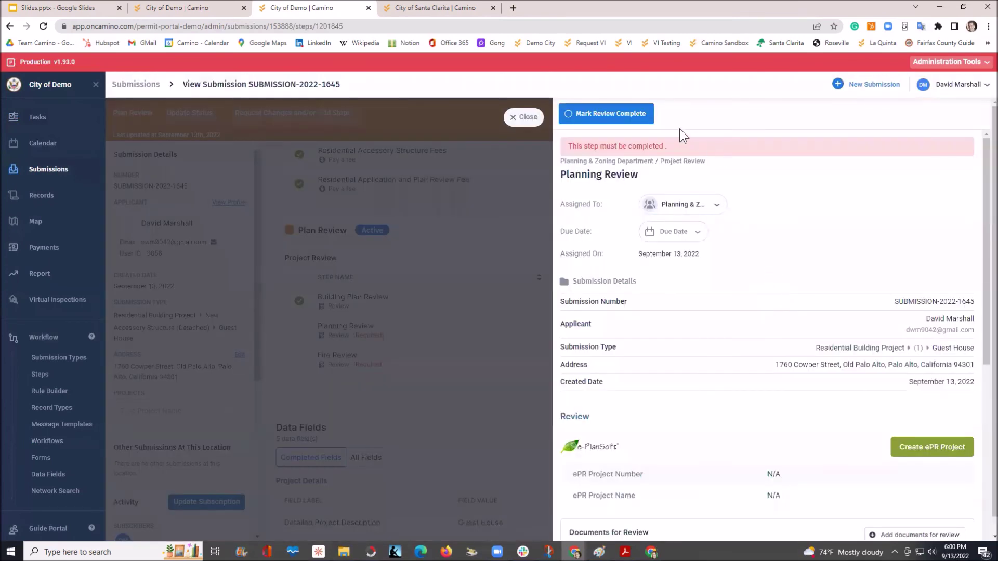
pyautogui.click(618, 118)
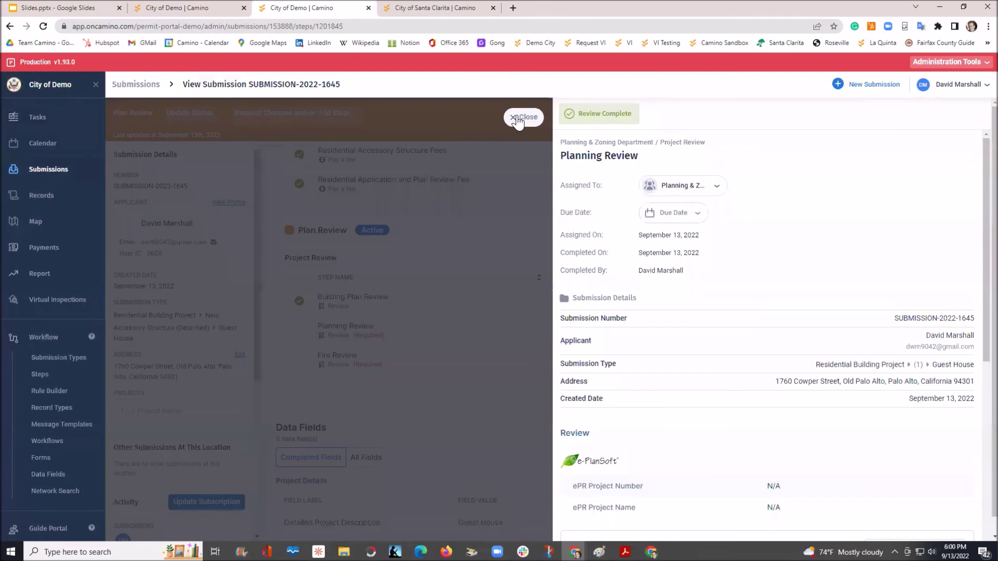
pyautogui.click(519, 117)
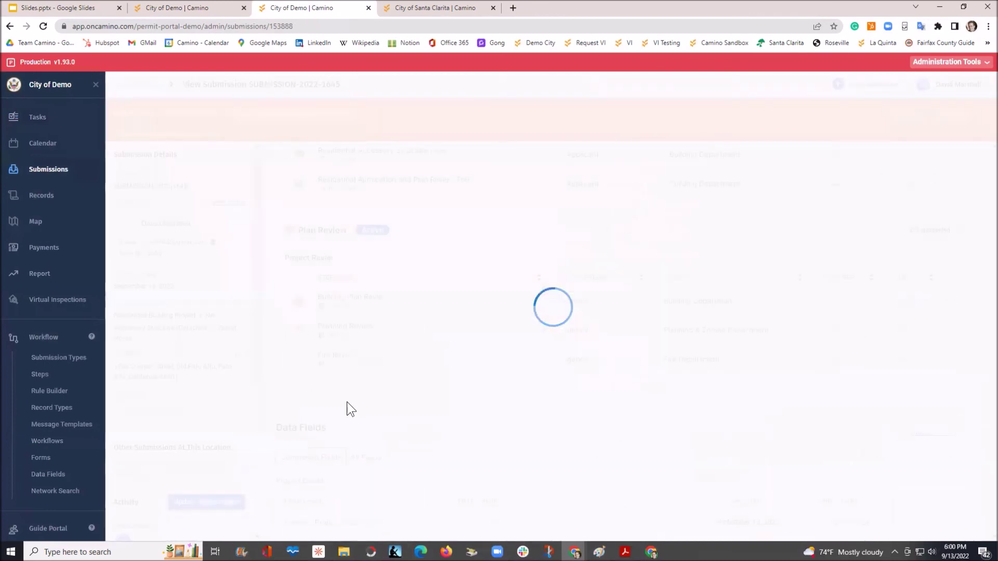
pyautogui.click(382, 362)
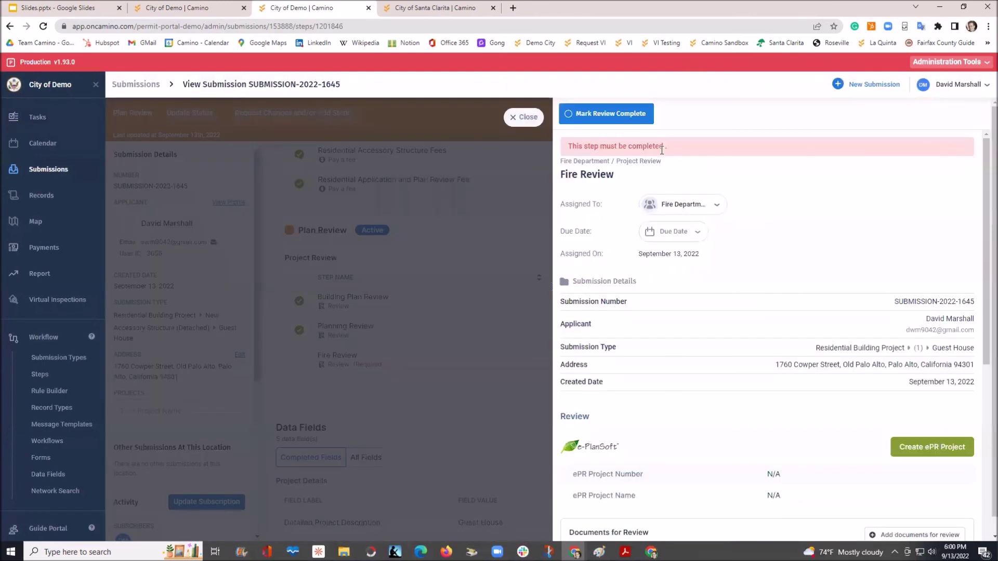
pyautogui.click(635, 118)
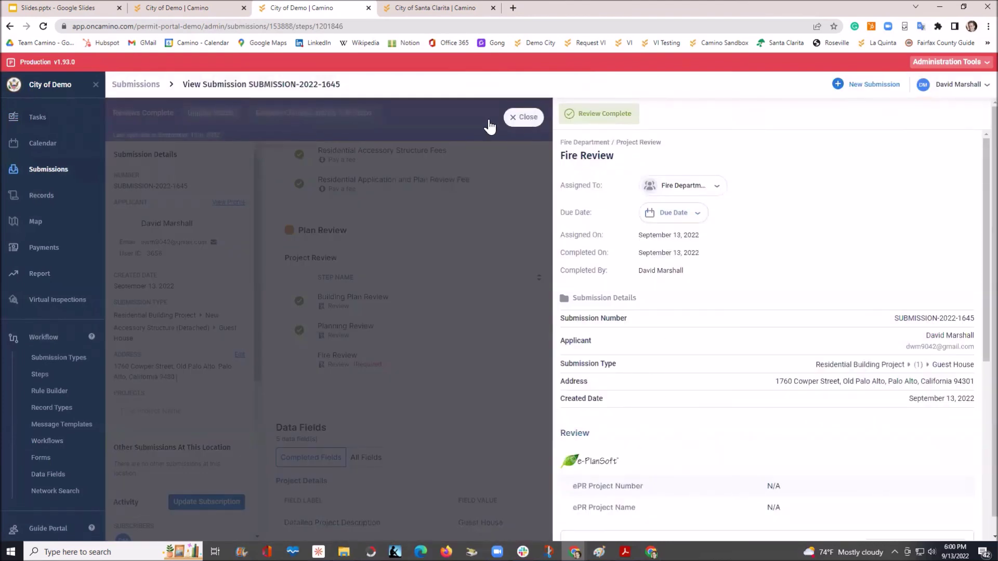
pyautogui.click(526, 118)
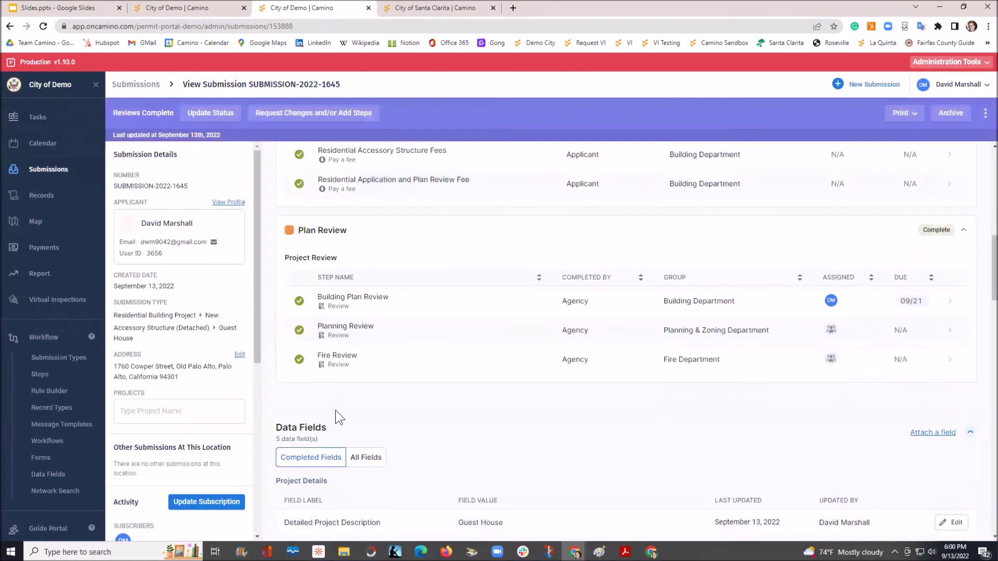
# Step: Change the submission status to Permit Issued and bring up its two required steps
pyautogui.click(206, 118)
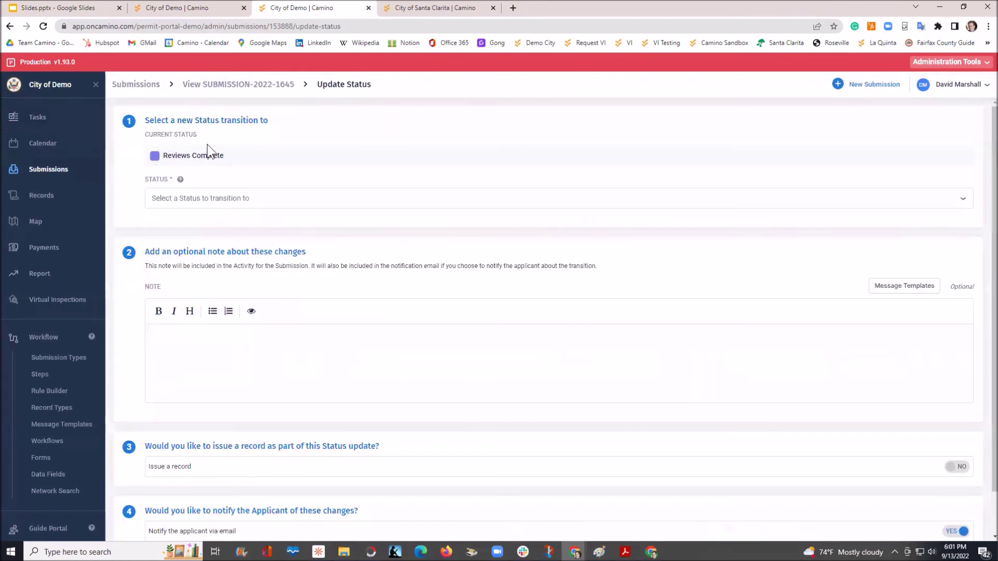
pyautogui.click(208, 205)
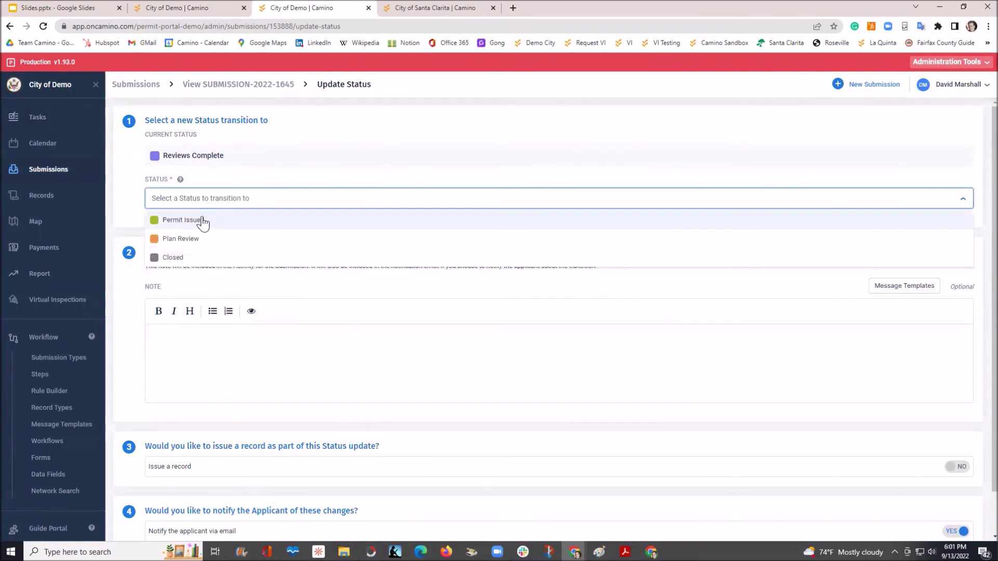
pyautogui.click(201, 222)
pyautogui.click(202, 222)
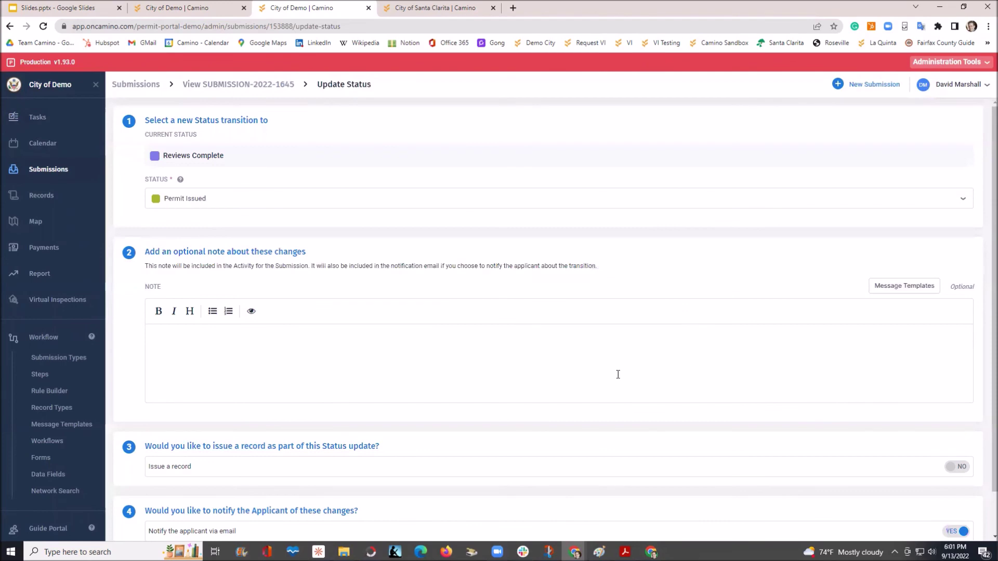
pyautogui.scroll(-2, 620, 374)
pyautogui.click(137, 524)
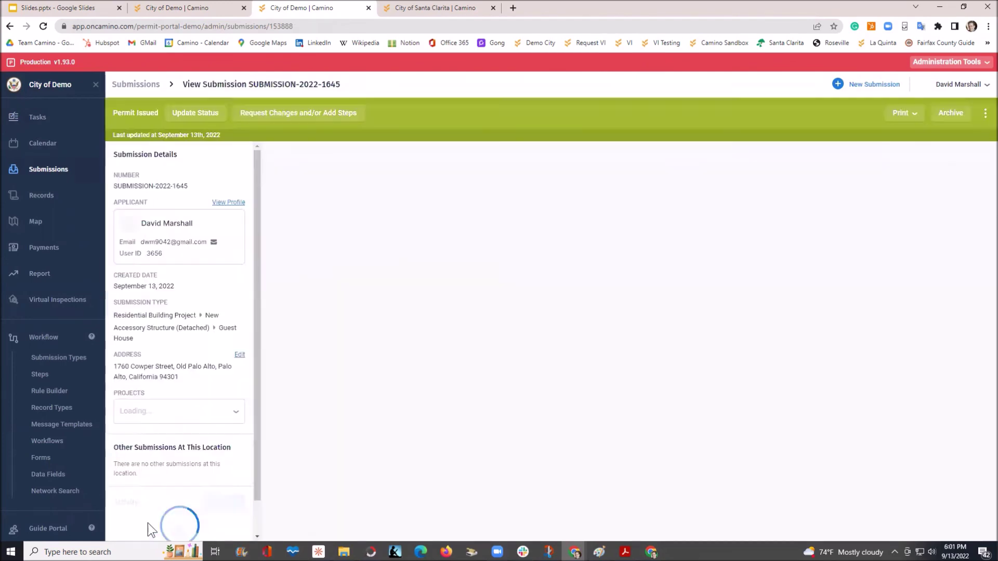
pyautogui.scroll(-5, 345, 361)
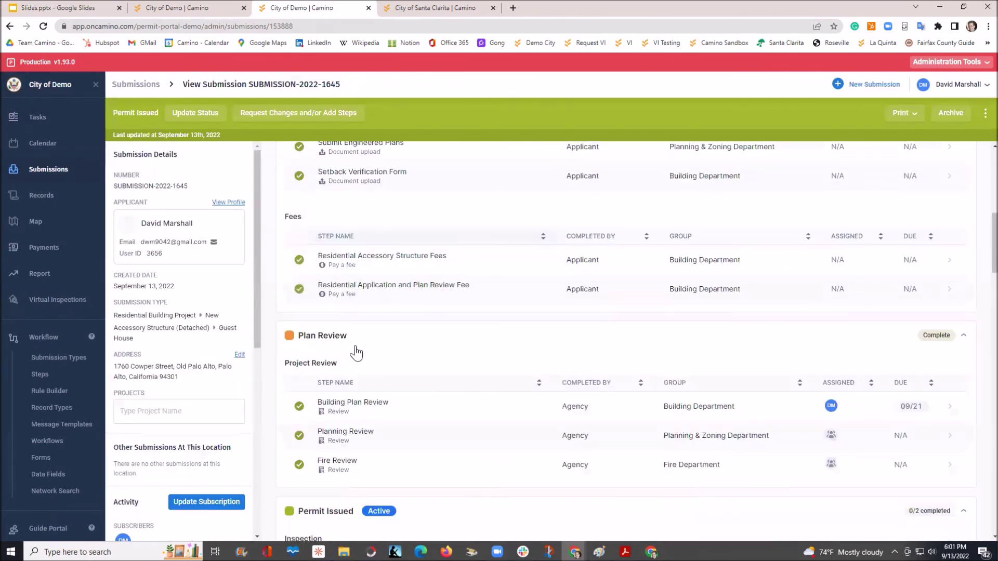
pyautogui.scroll(-5, 357, 353)
pyautogui.click(345, 268)
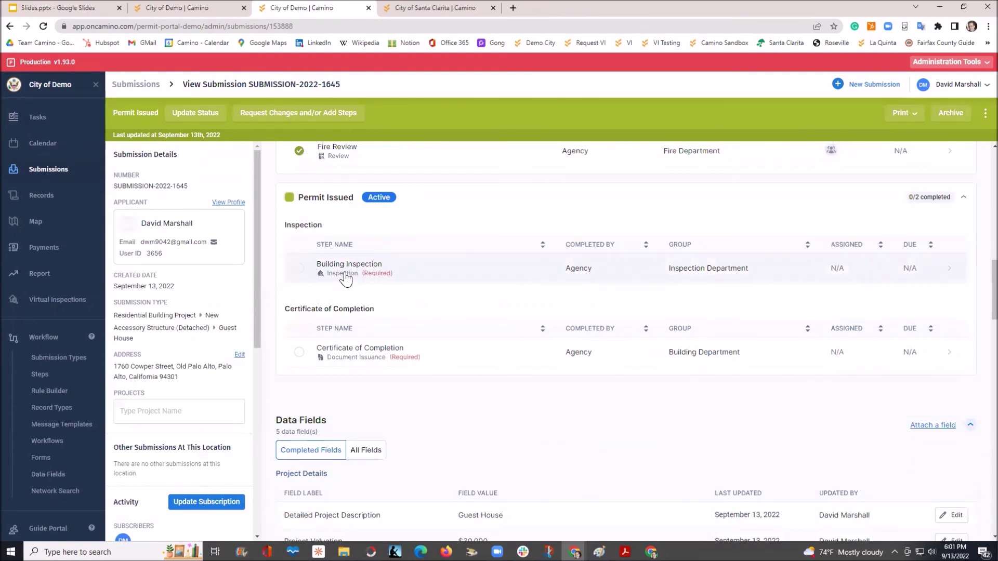
pyautogui.click(348, 364)
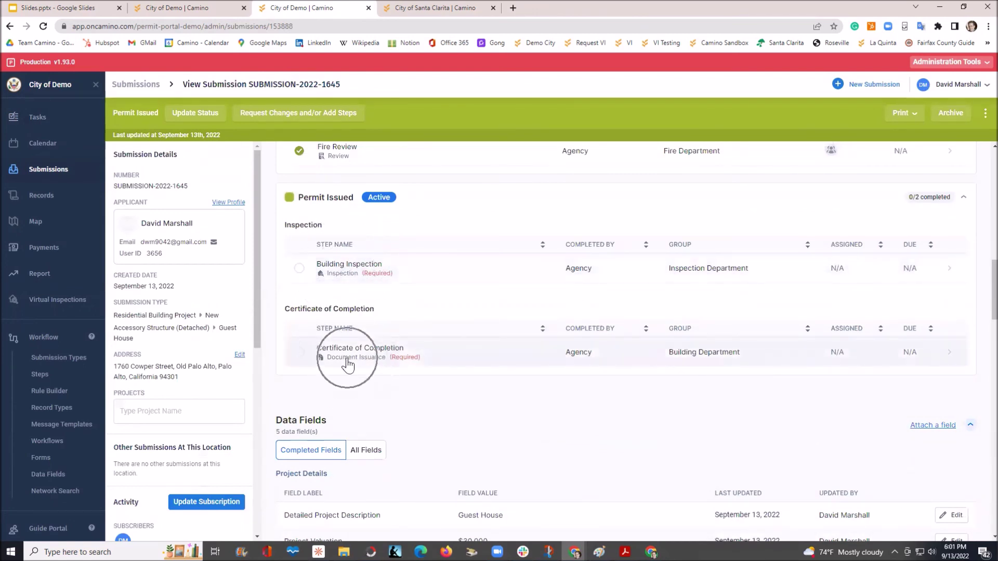
# Step: Reload the submission in the applicant portal tab and scroll down to the Project Review steps
pyautogui.click(182, 9)
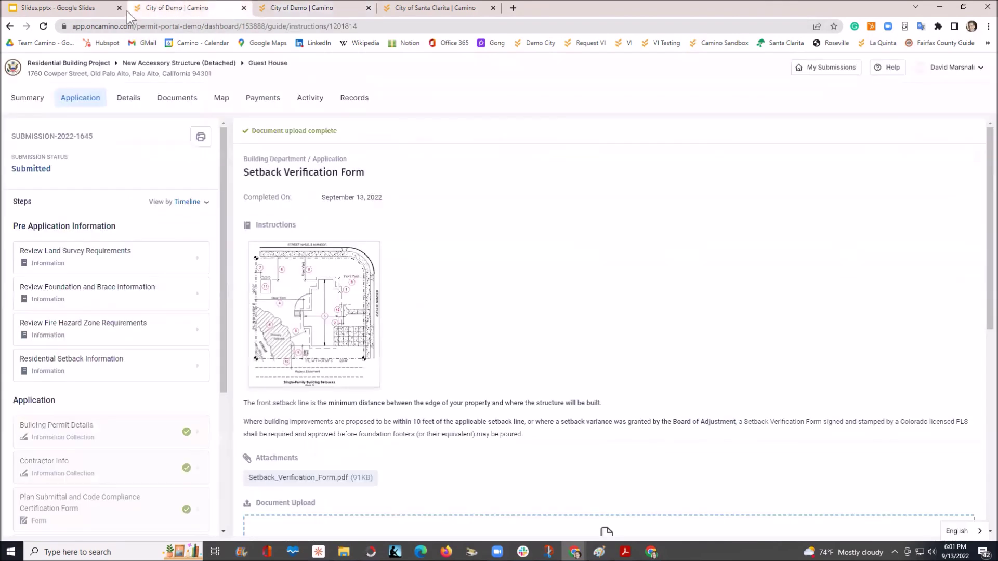
pyautogui.click(43, 26)
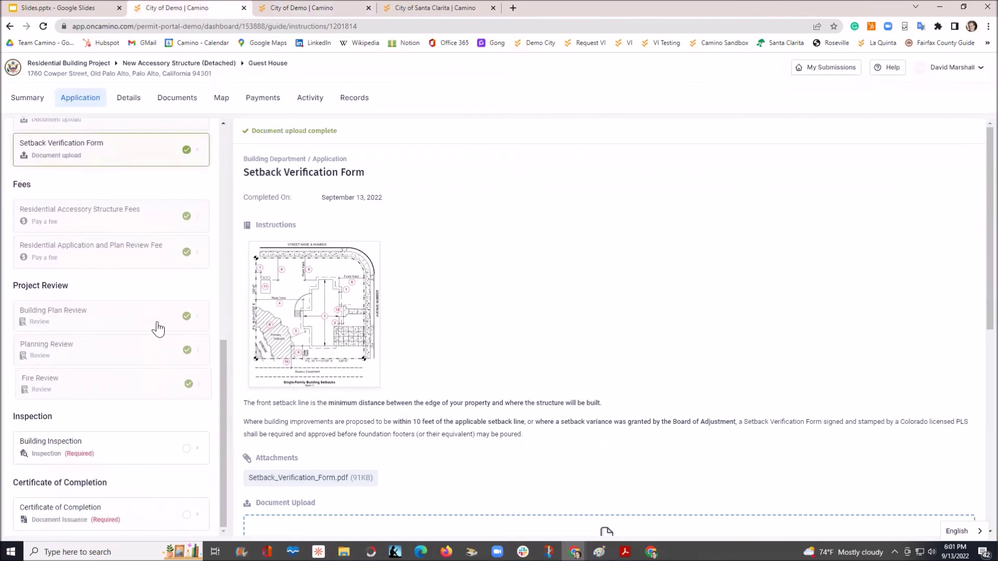
pyautogui.click(115, 450)
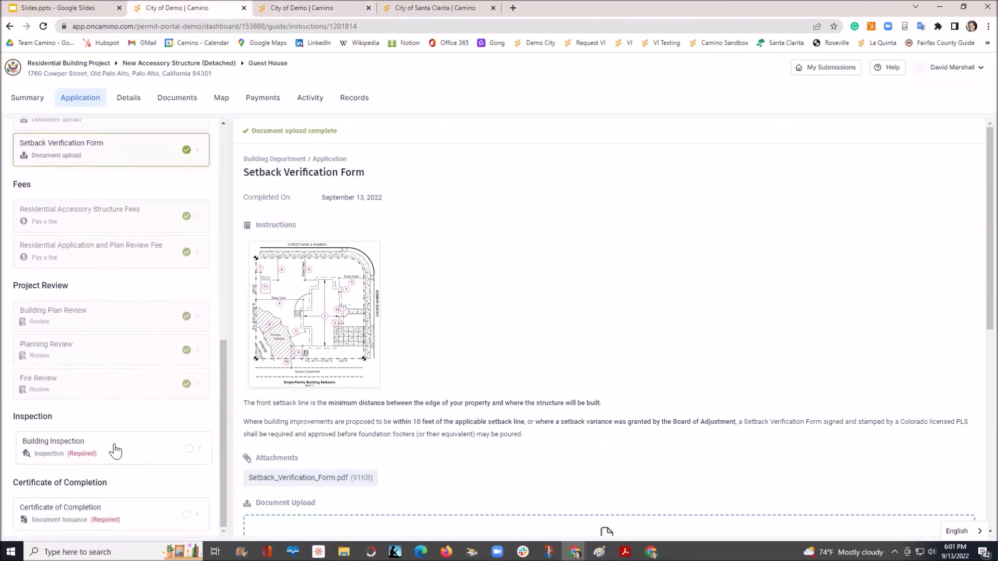
pyautogui.click(115, 448)
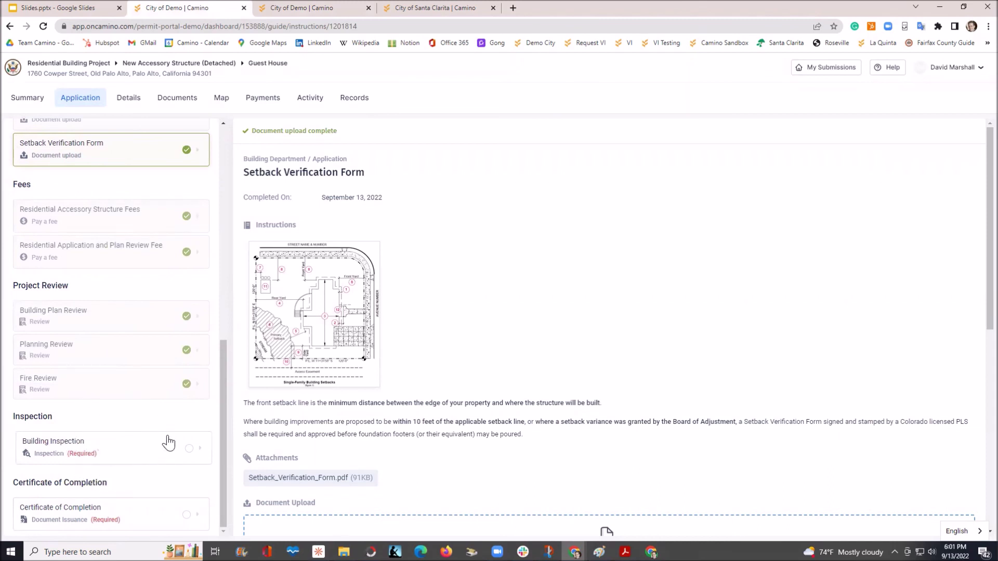